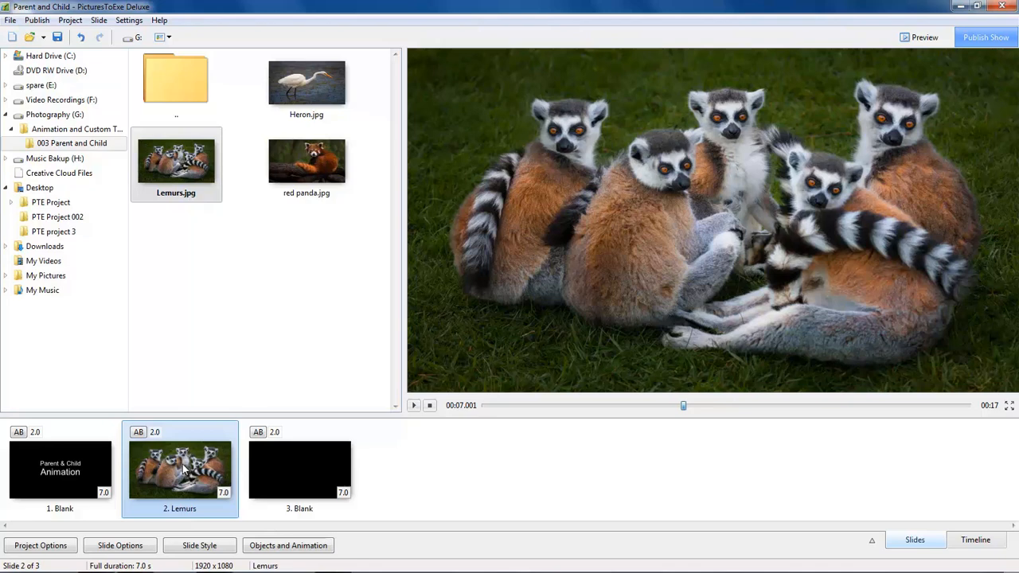
# - Set the Lemurs slide's duration to 20 seconds
pyautogui.click(223, 492)
pyautogui.write('20')
pyautogui.click(205, 486)
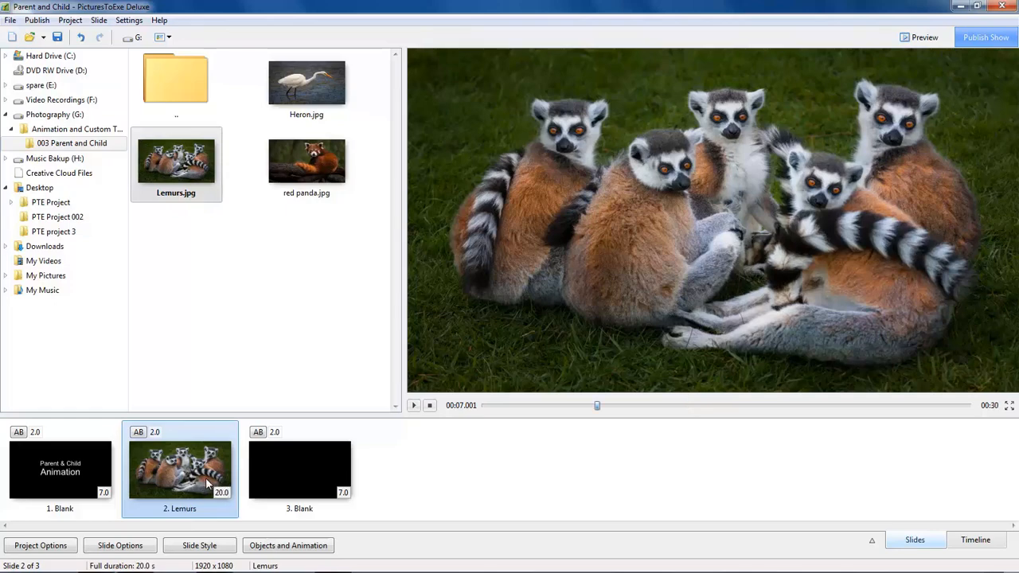
# - In the slide's Objects and Animation editor, add the Heron image over the Lemurs and reduce its zoom to 51%
pyautogui.click(288, 548)
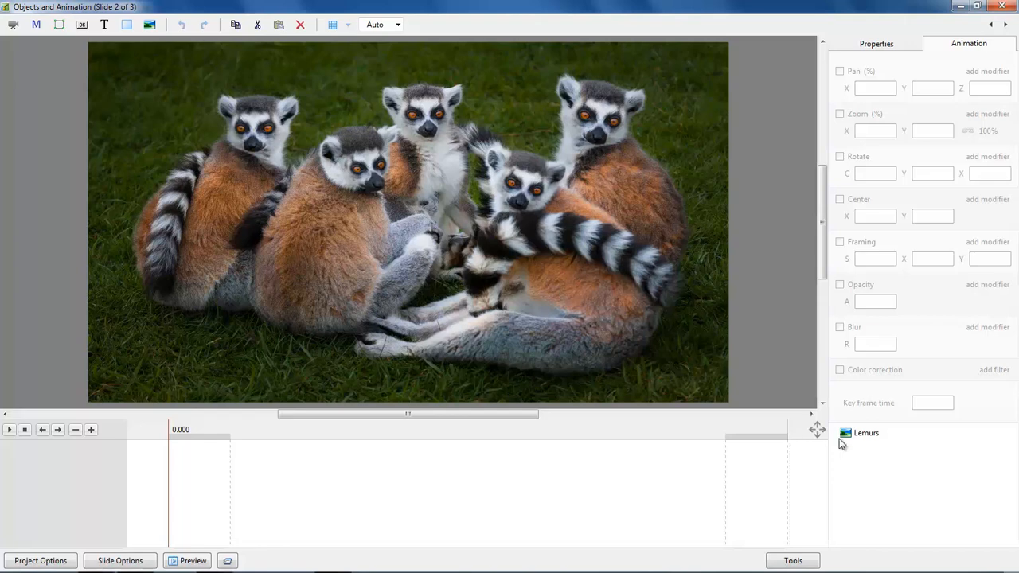
pyautogui.click(864, 434)
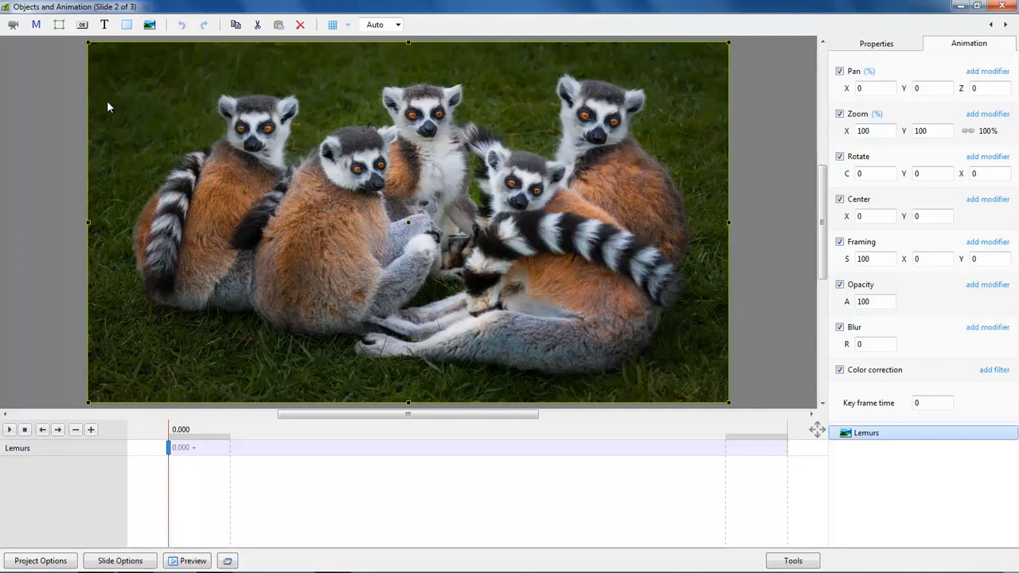
pyautogui.click(44, 117)
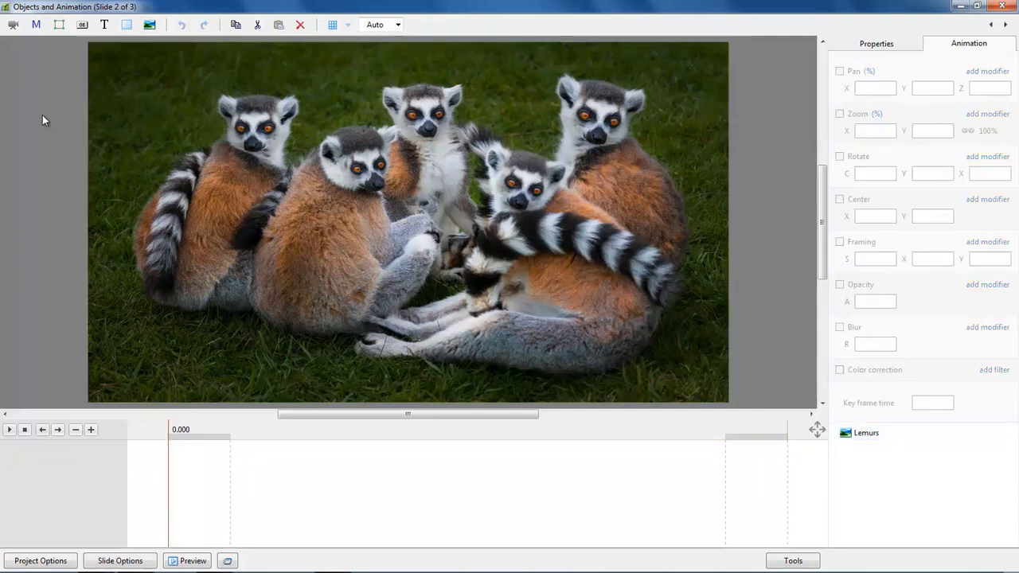
pyautogui.click(149, 26)
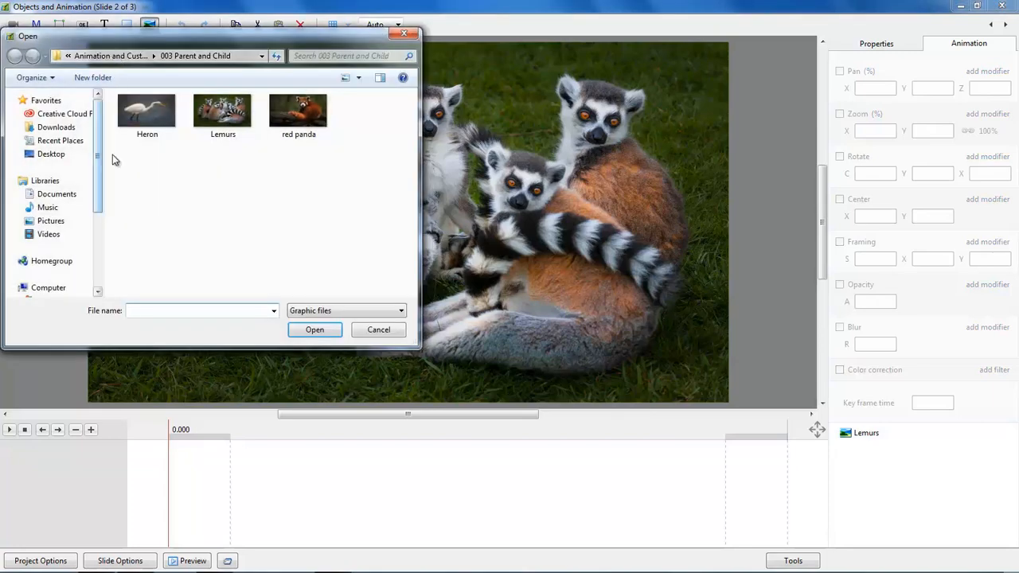
pyautogui.doubleClick(149, 111)
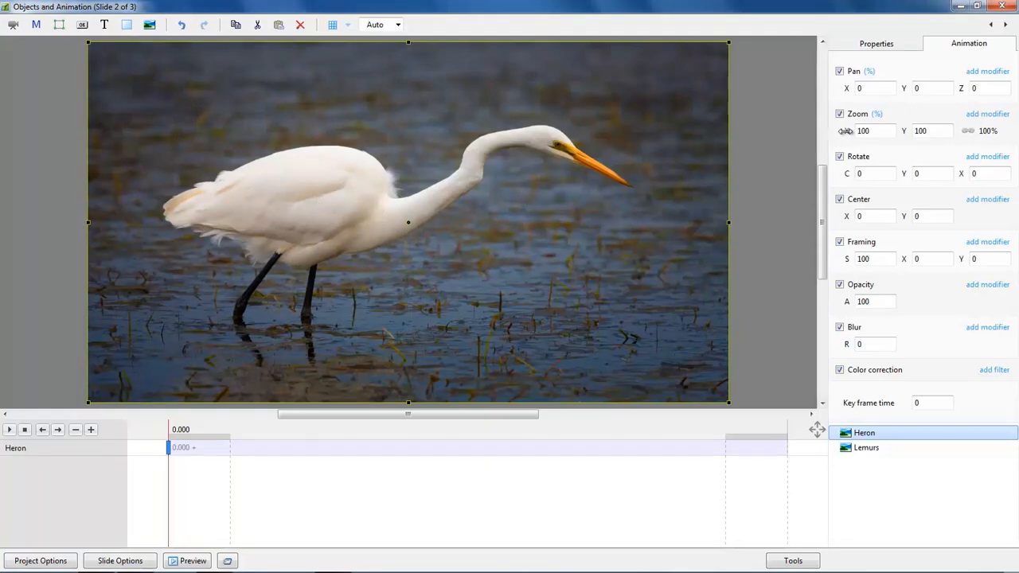
pyautogui.moveTo(847, 132); pyautogui.dragTo(818, 143)
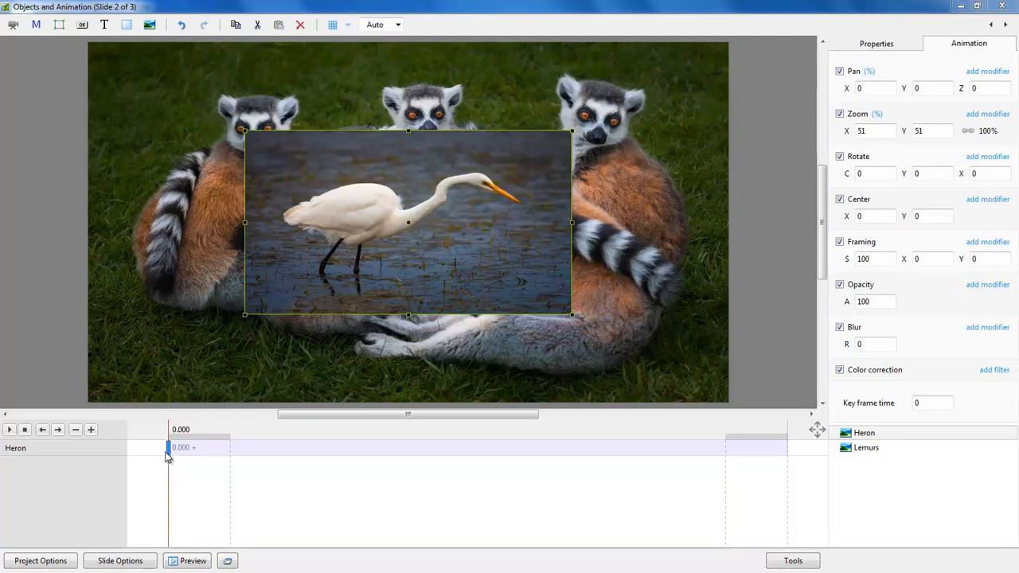
# - Move the Heron's first keyframe to 4000 ms
pyautogui.moveTo(169, 469); pyautogui.dragTo(286, 486)
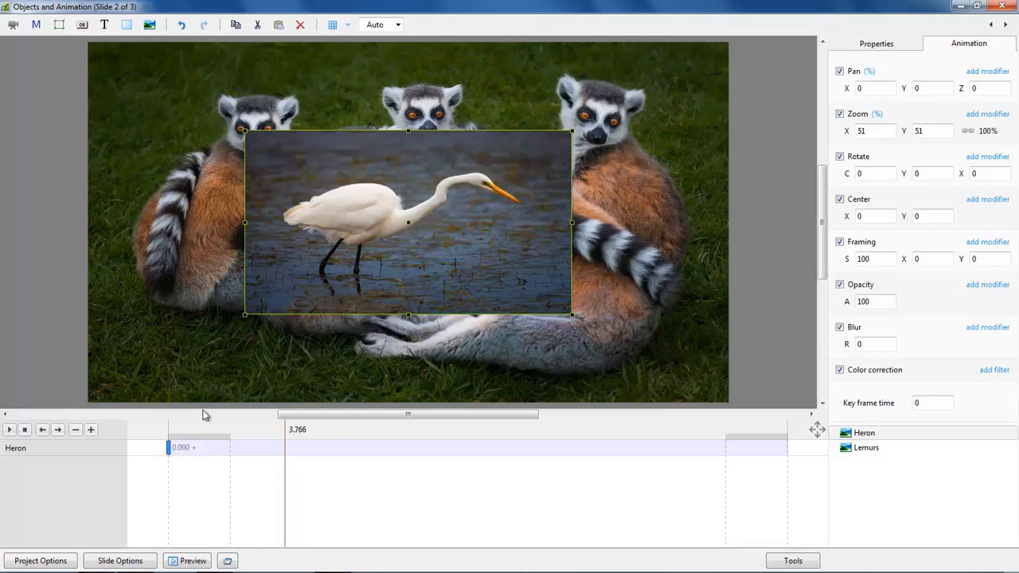
pyautogui.click(172, 448)
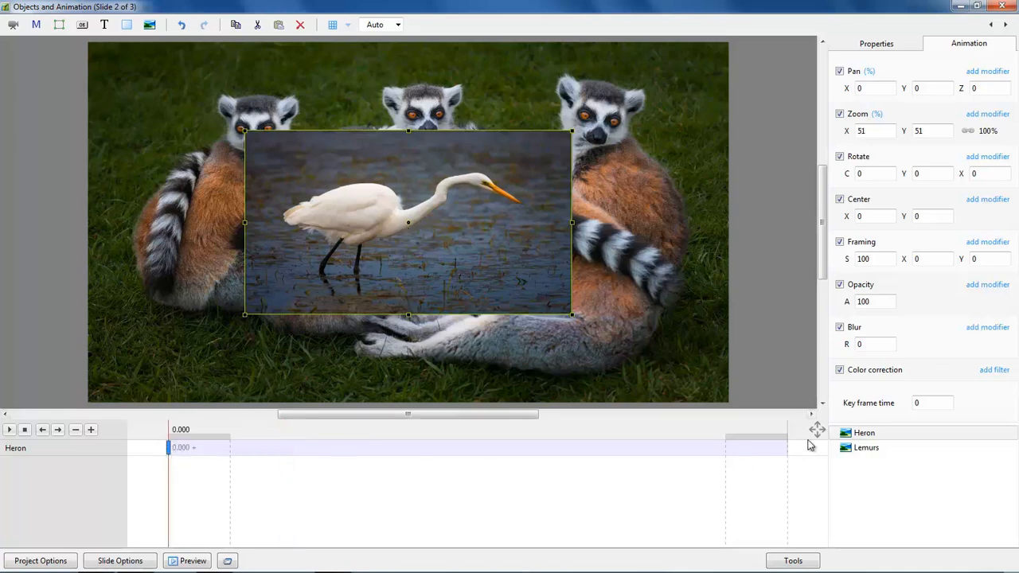
pyautogui.click(924, 403)
pyautogui.write('4000')
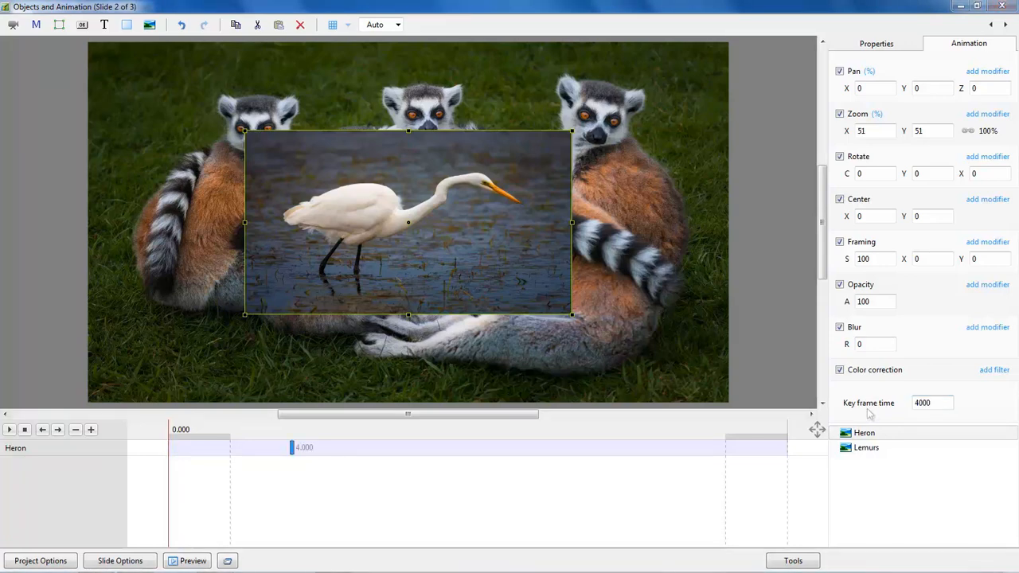
# - With the canvas at 50%, move the Heron off the slide's upper-left corner to about pan -150, -142 and rotate it about 29 degrees
pyautogui.click(397, 25)
pyautogui.click(389, 125)
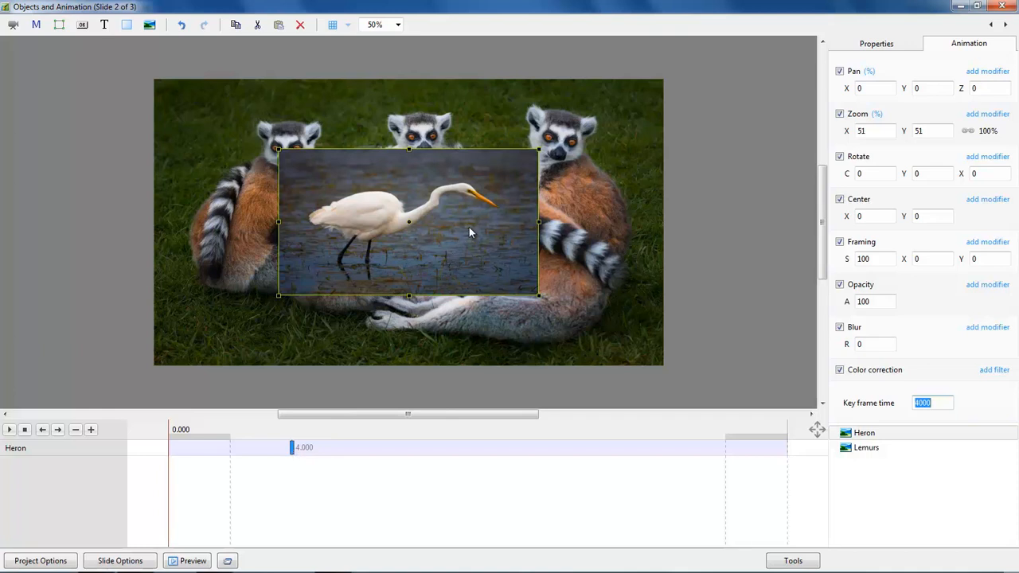
pyautogui.moveTo(488, 225); pyautogui.dragTo(92, 126)
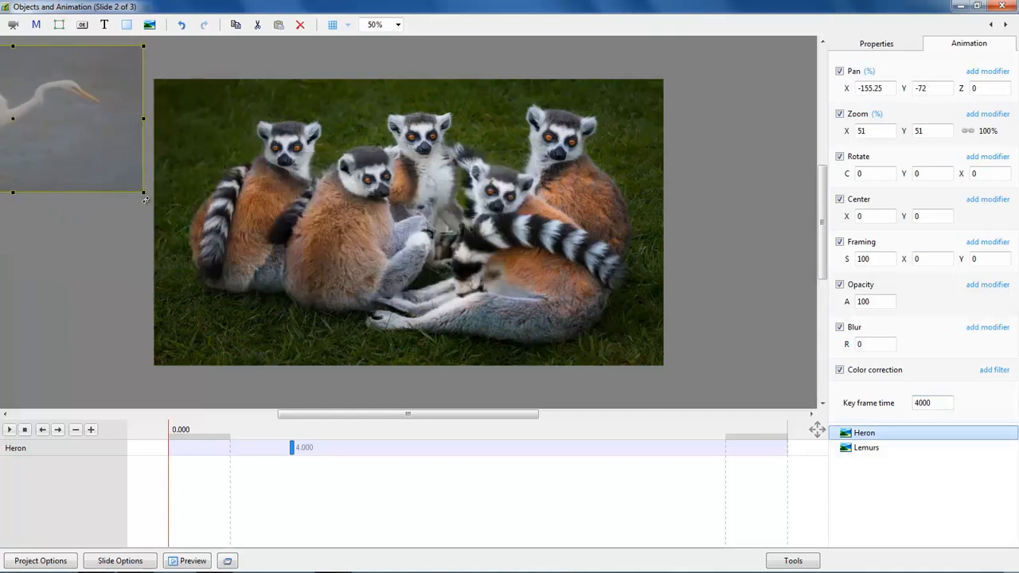
pyautogui.moveTo(144, 197); pyautogui.dragTo(129, 76)
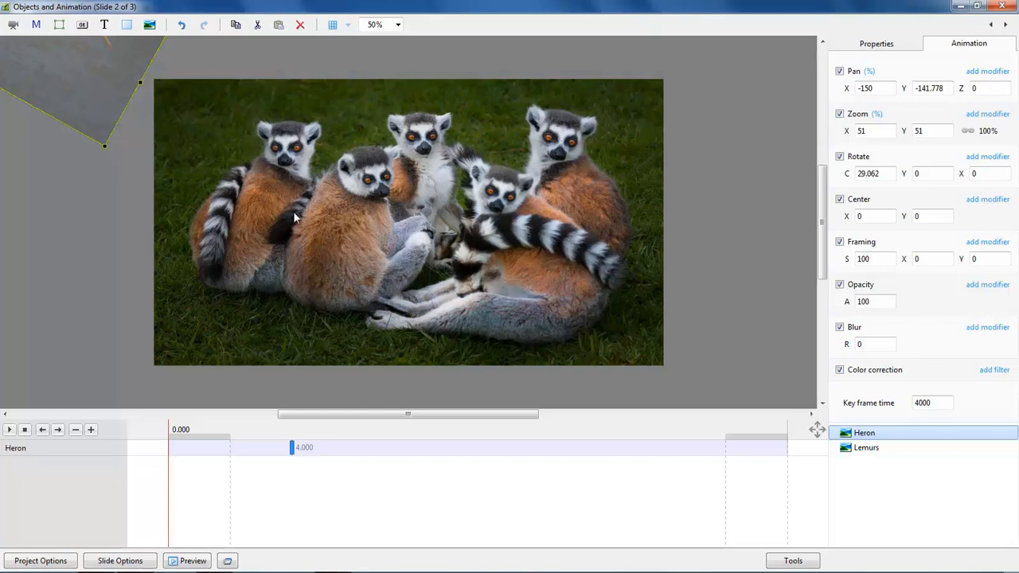
# - Add a second keyframe to the Heron and set its time to 9000 ms
pyautogui.click(292, 449)
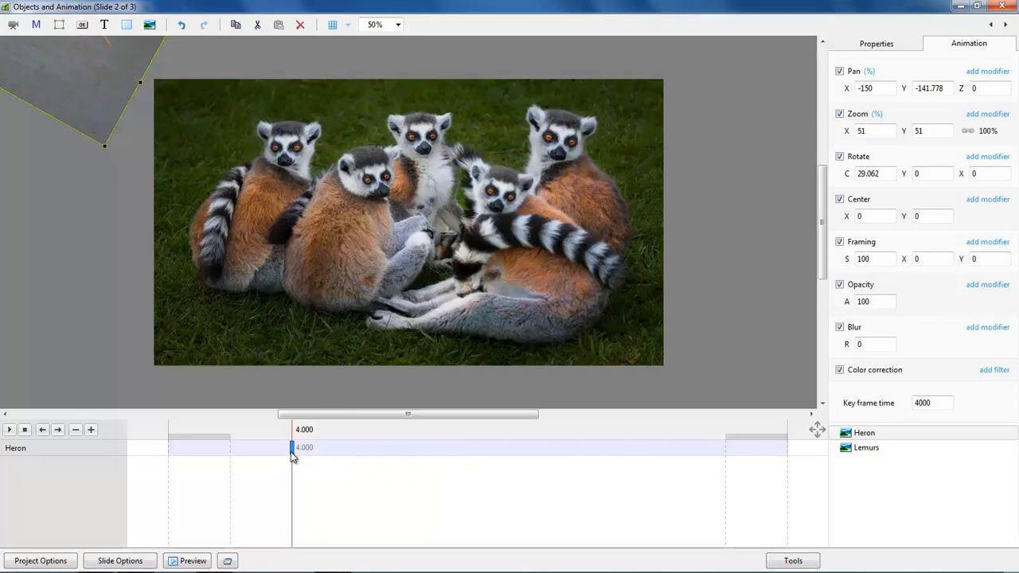
pyautogui.click(453, 456)
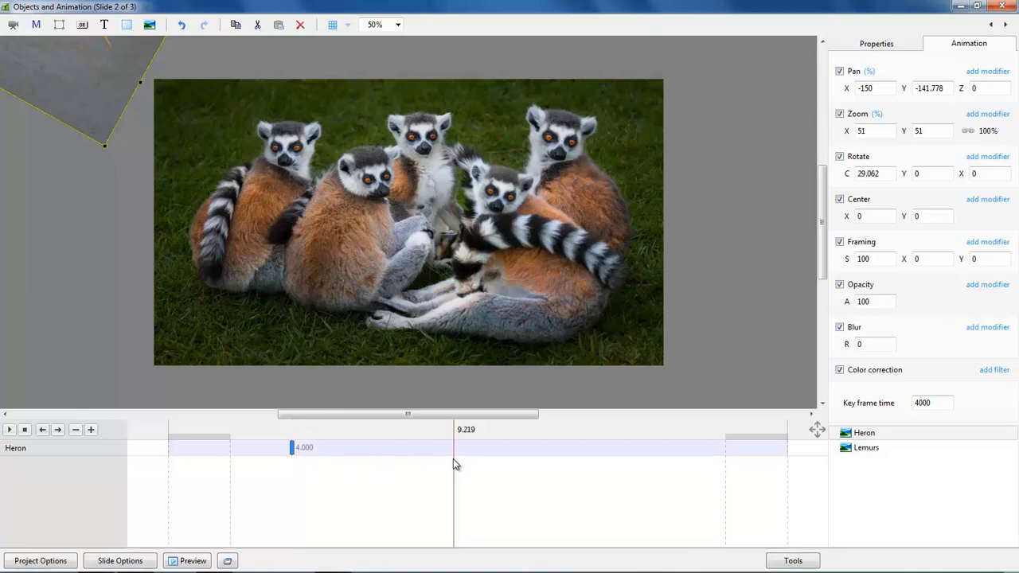
pyautogui.press('Insert')
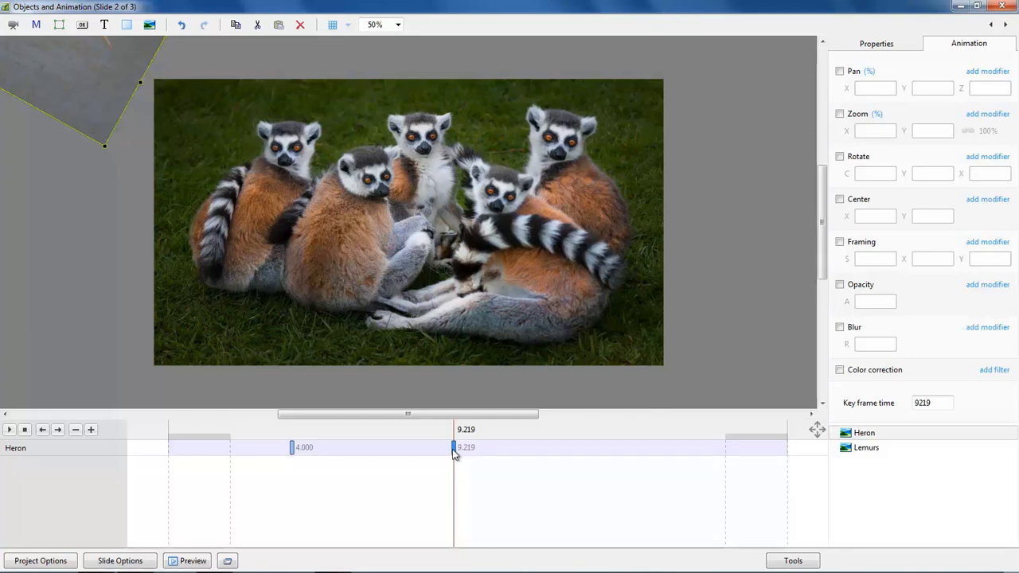
pyautogui.doubleClick(933, 403)
pyautogui.write('9000')
pyautogui.click(292, 449)
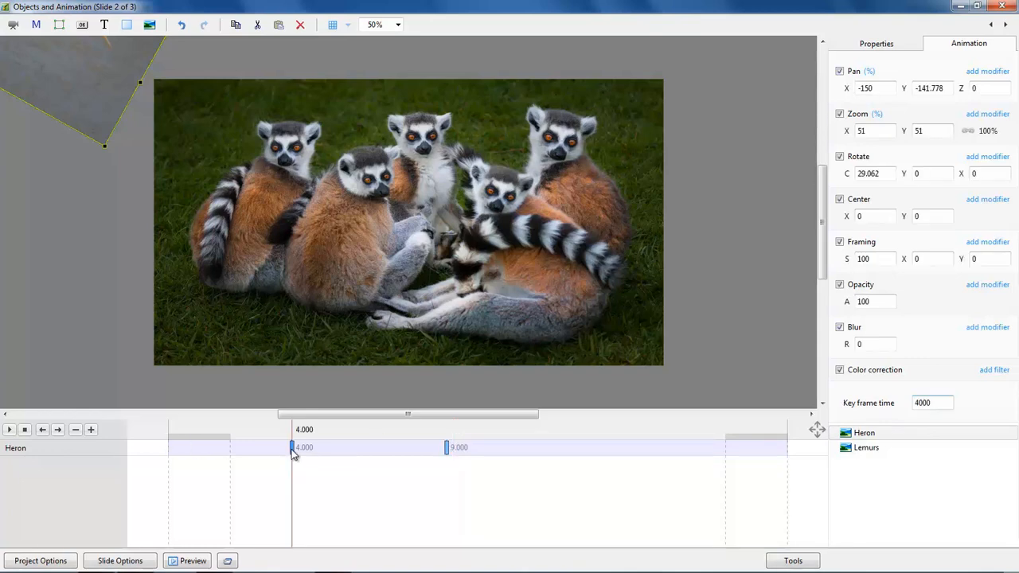
# - At the 9-second keyframe, move the Heron onto the slide at about pan -36, -21 and rotate it to about -16 degrees
pyautogui.click(446, 448)
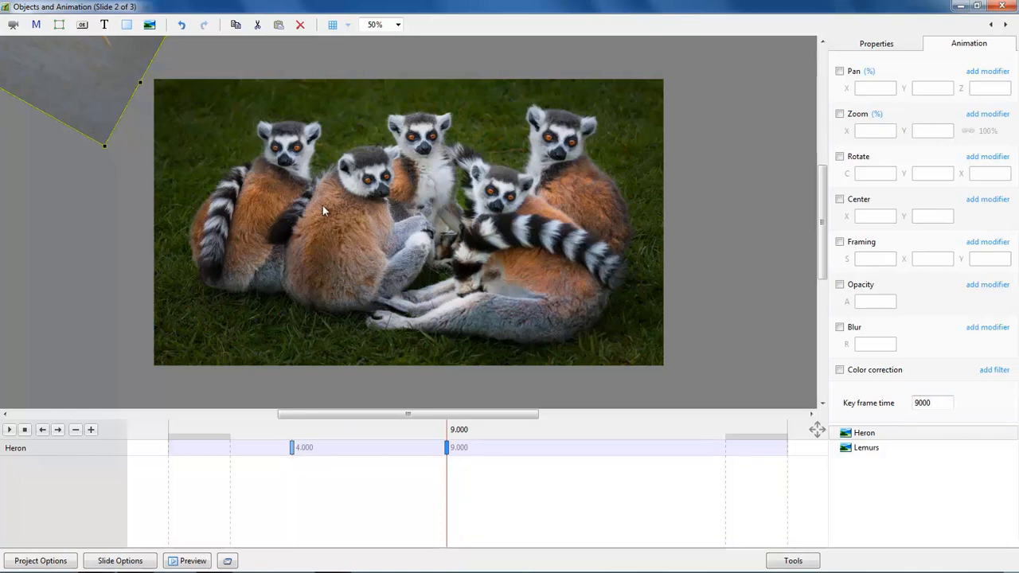
pyautogui.moveTo(94, 114); pyautogui.dragTo(385, 298)
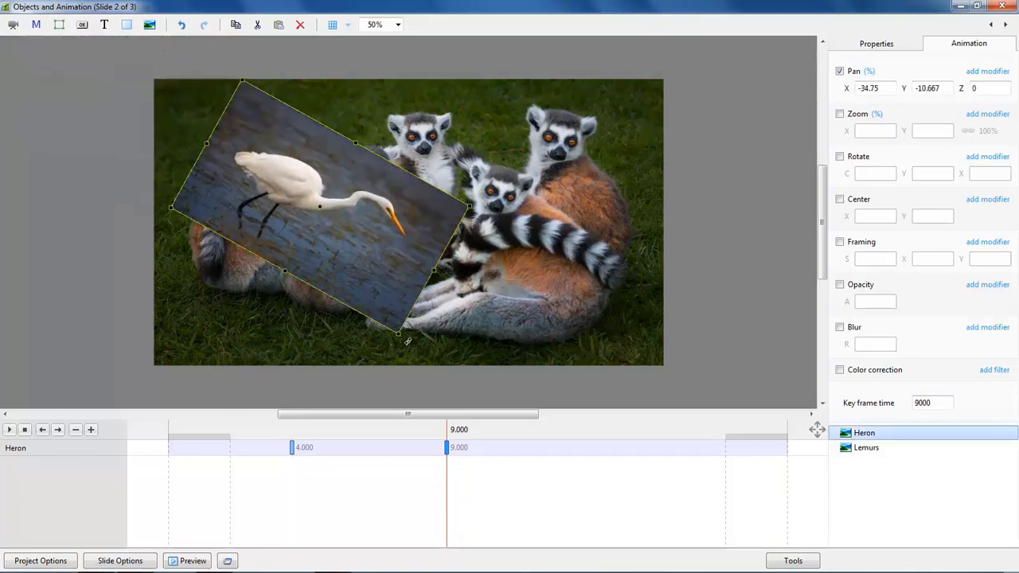
pyautogui.moveTo(407, 340); pyautogui.dragTo(476, 242)
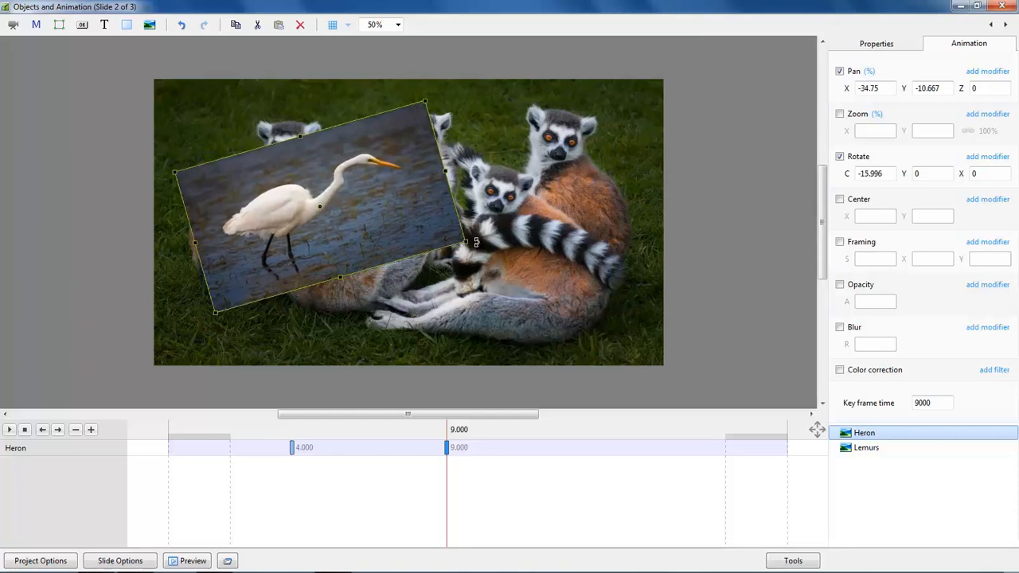
pyautogui.moveTo(364, 225); pyautogui.dragTo(360, 208)
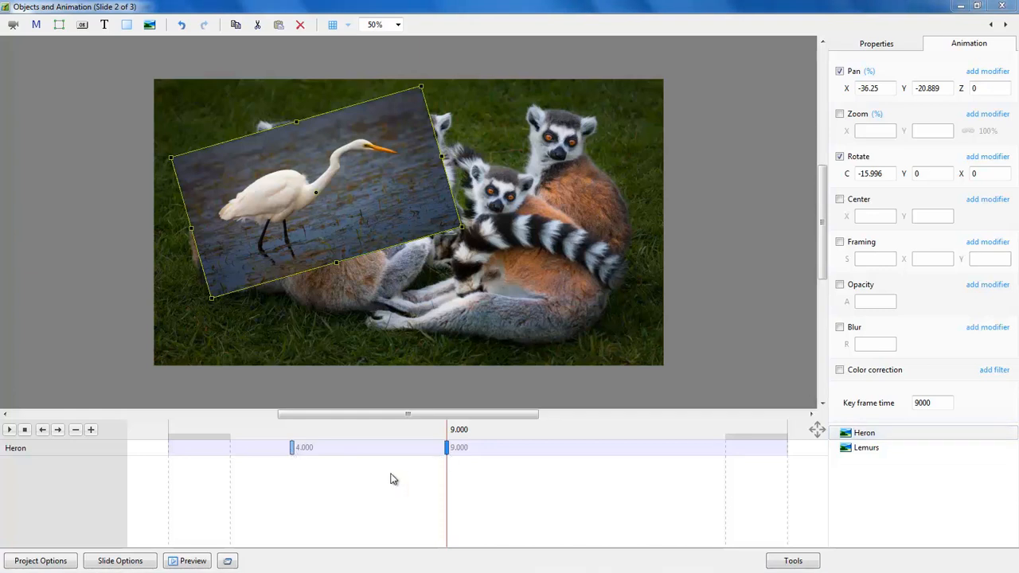
# - Play the Heron's animation from around the 4-second keyframe to past the 9-second keyframe, twice
pyautogui.click(278, 450)
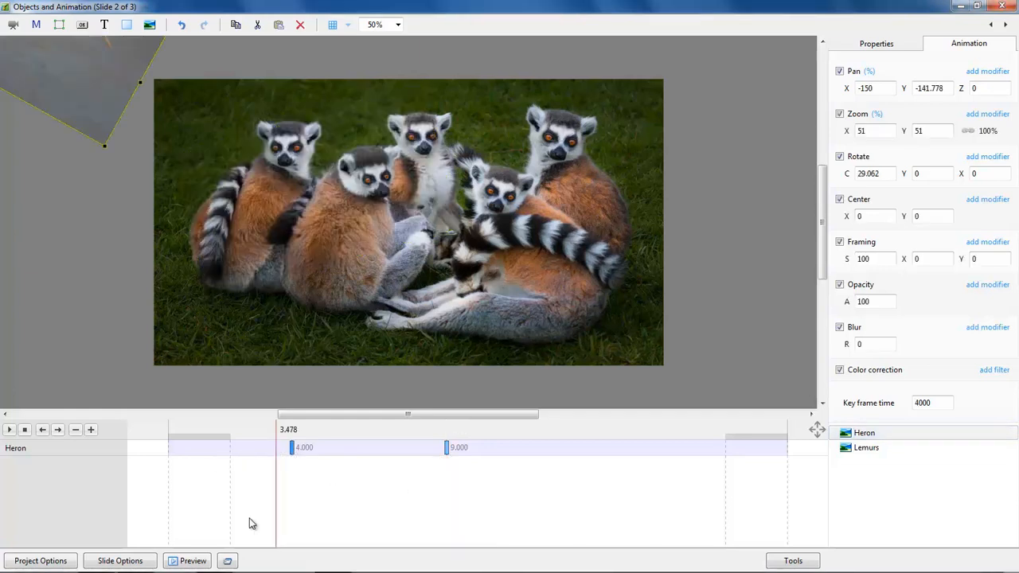
pyautogui.press('space')
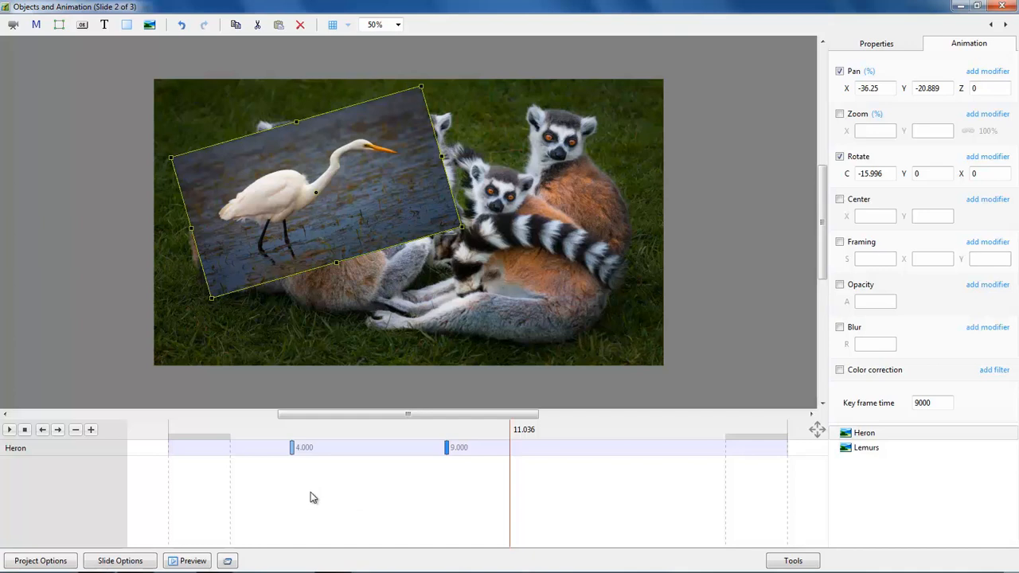
pyautogui.click(292, 449)
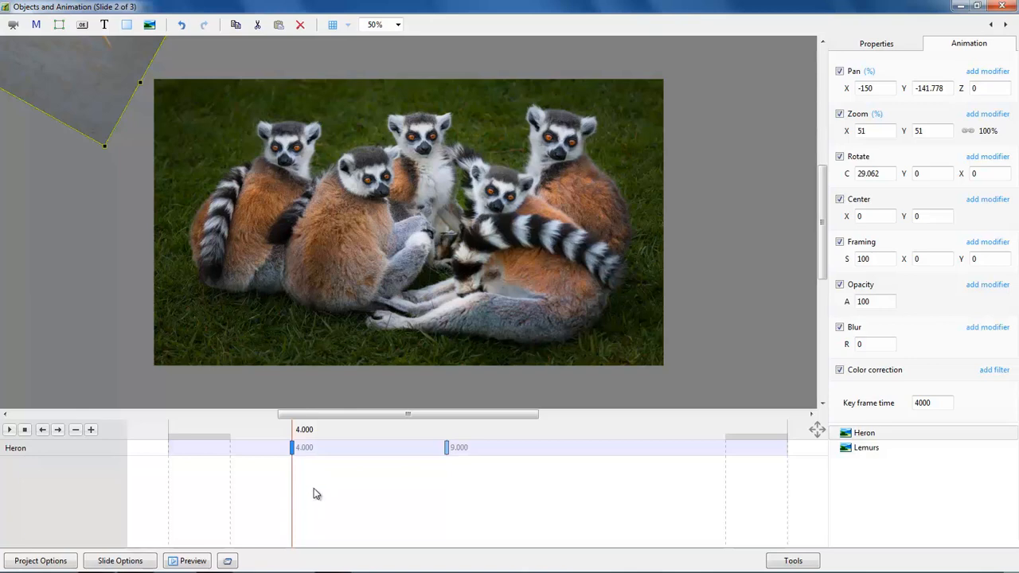
pyautogui.press('space')
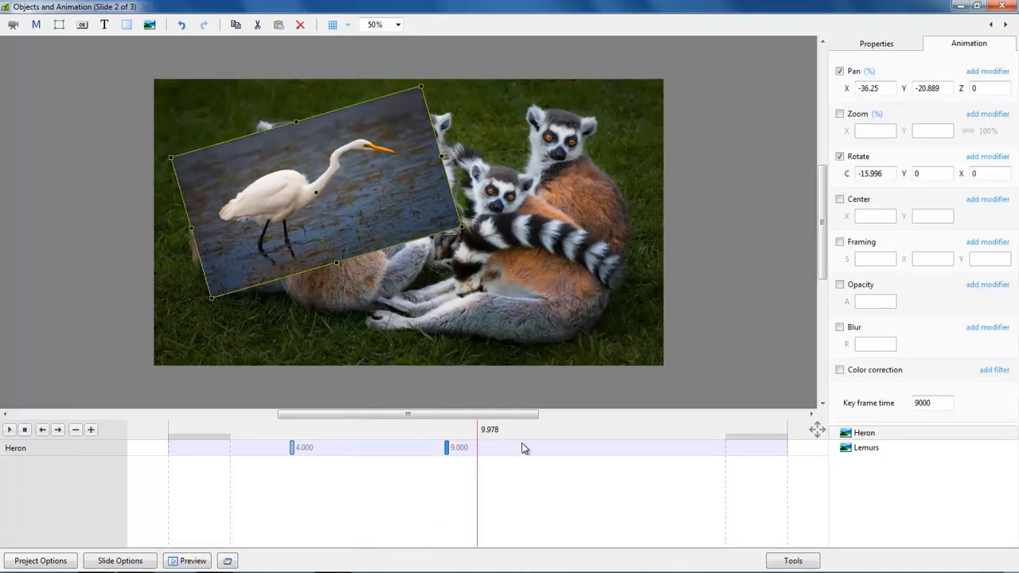
# - Add the red panda image as a child object of the Heron
pyautogui.click(867, 434)
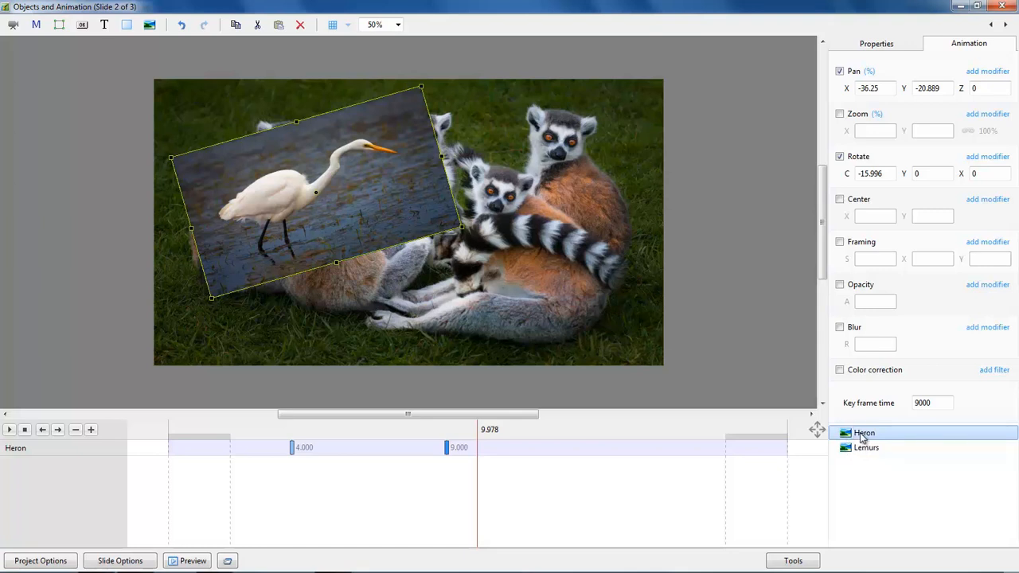
pyautogui.rightClick(862, 436)
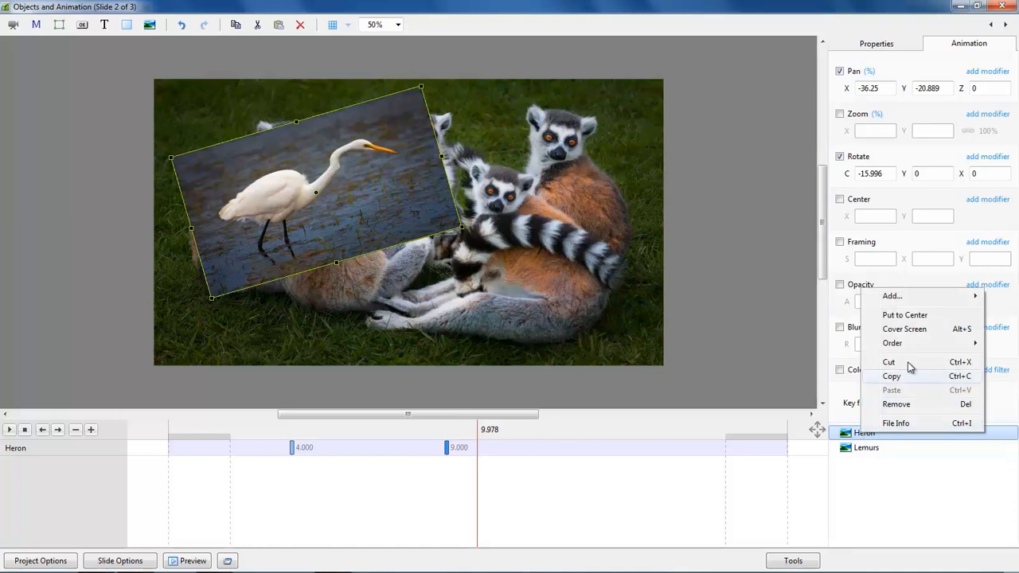
pyautogui.moveTo(903, 298)
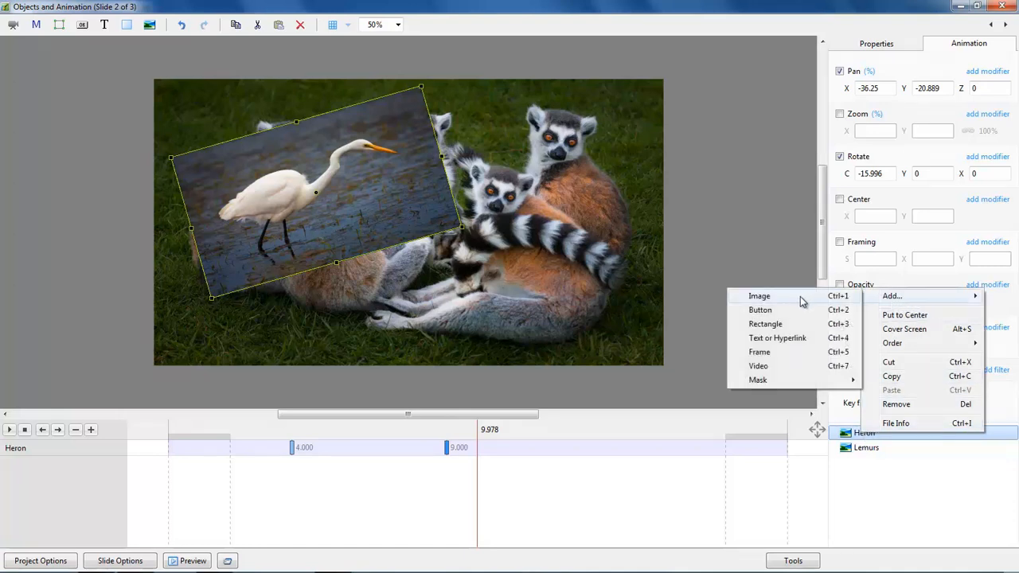
pyautogui.click(755, 299)
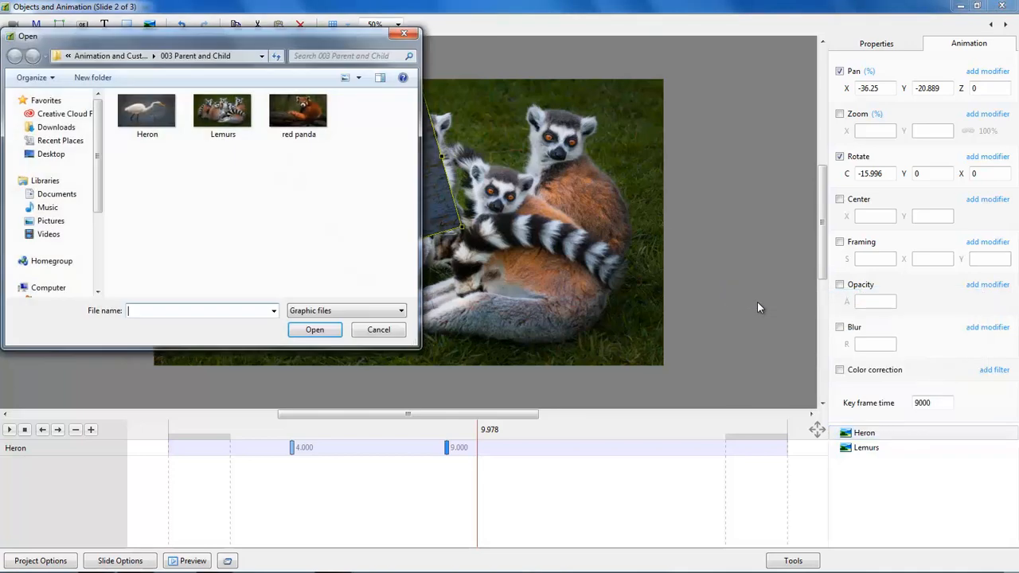
pyautogui.doubleClick(304, 113)
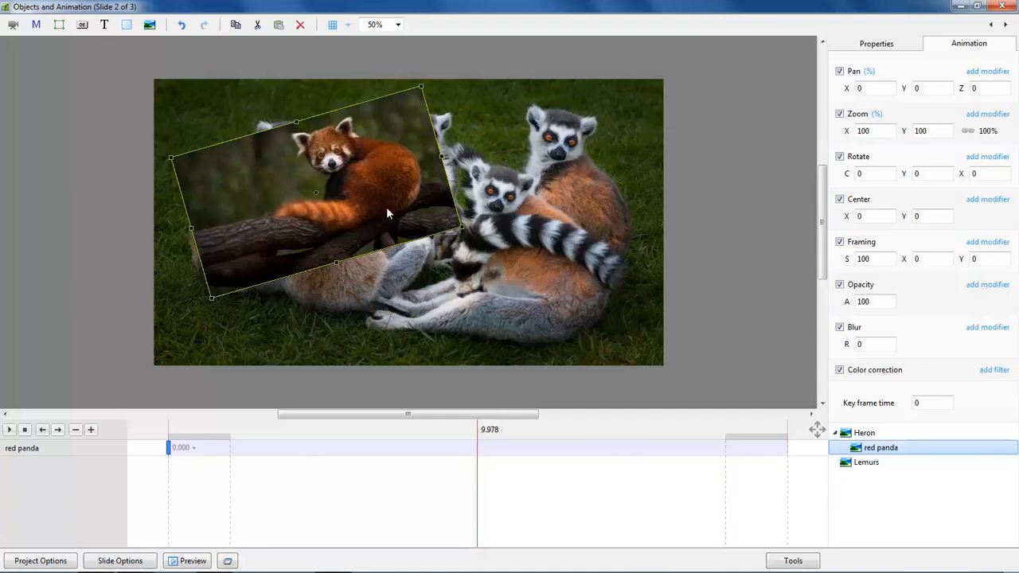
# - Play the animation to check how the red panda child moves with its Heron parent
pyautogui.click(169, 452)
pyautogui.press('space')
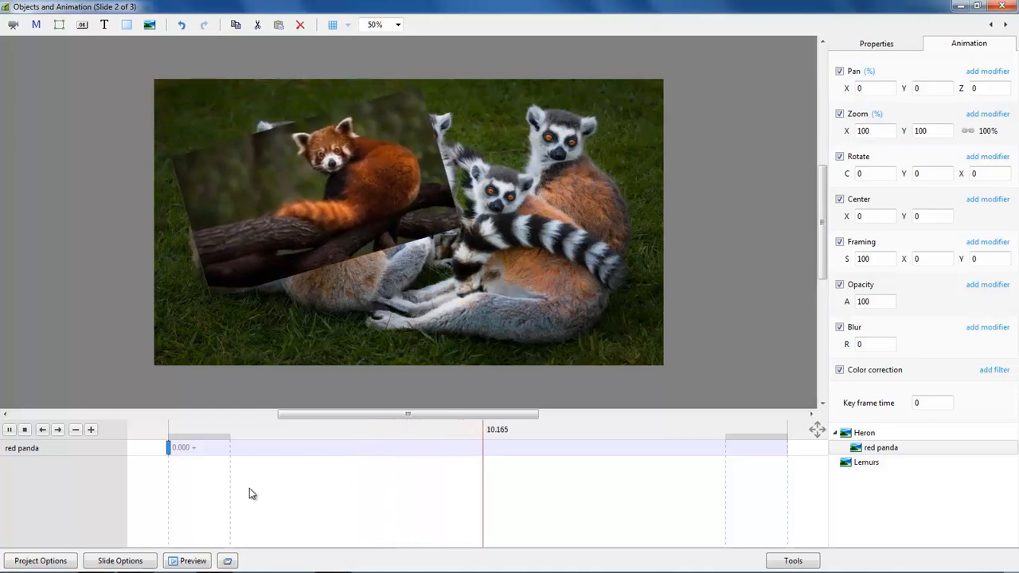
pyautogui.press('space')
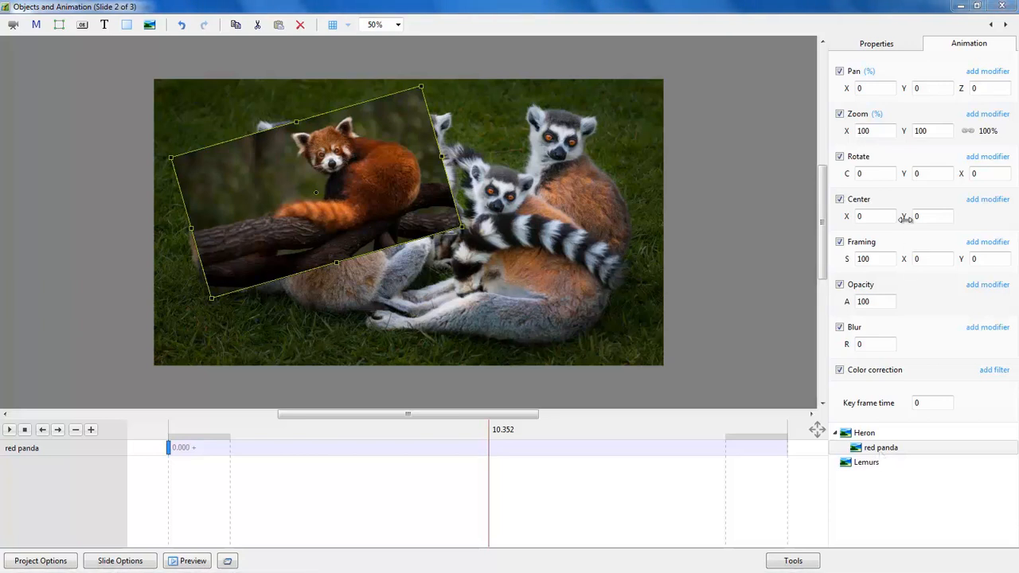
# - Offset the red panda from the Heron to pan X 138, Y 160 and rotate it 27 degrees
pyautogui.moveTo(847, 88); pyautogui.dragTo(967, 110)
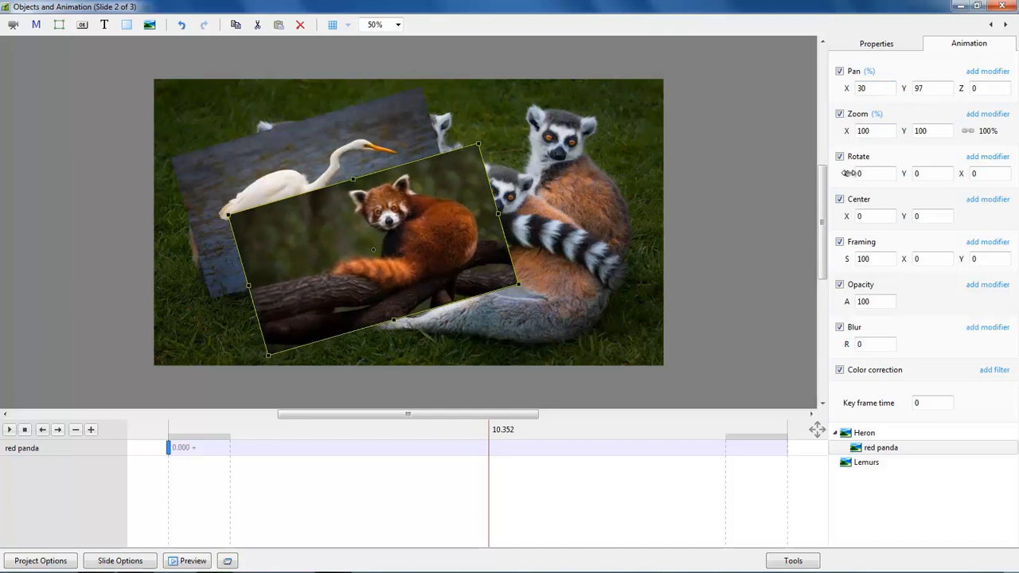
pyautogui.moveTo(846, 173); pyautogui.dragTo(870, 185)
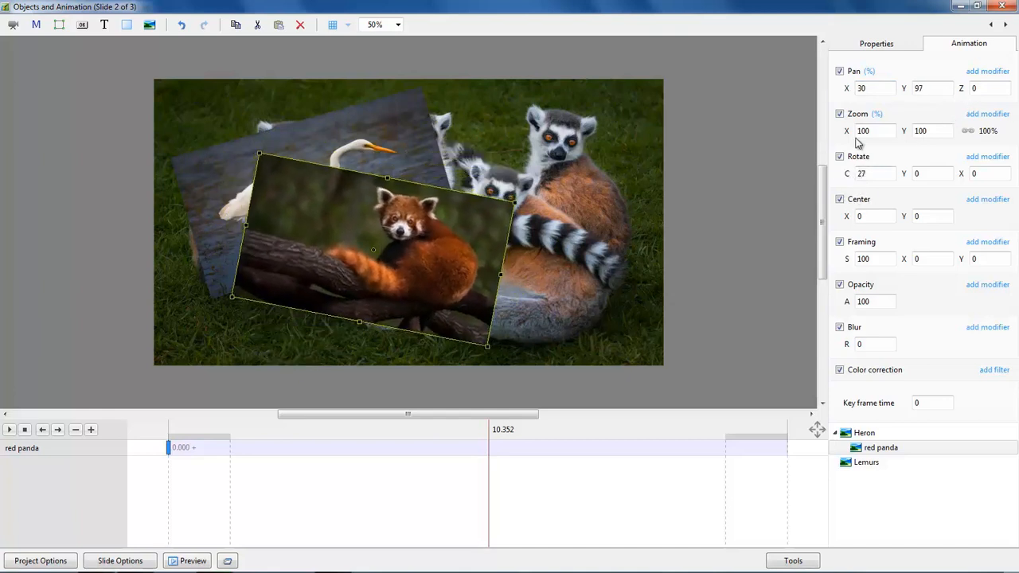
pyautogui.moveTo(846, 88); pyautogui.dragTo(931, 105)
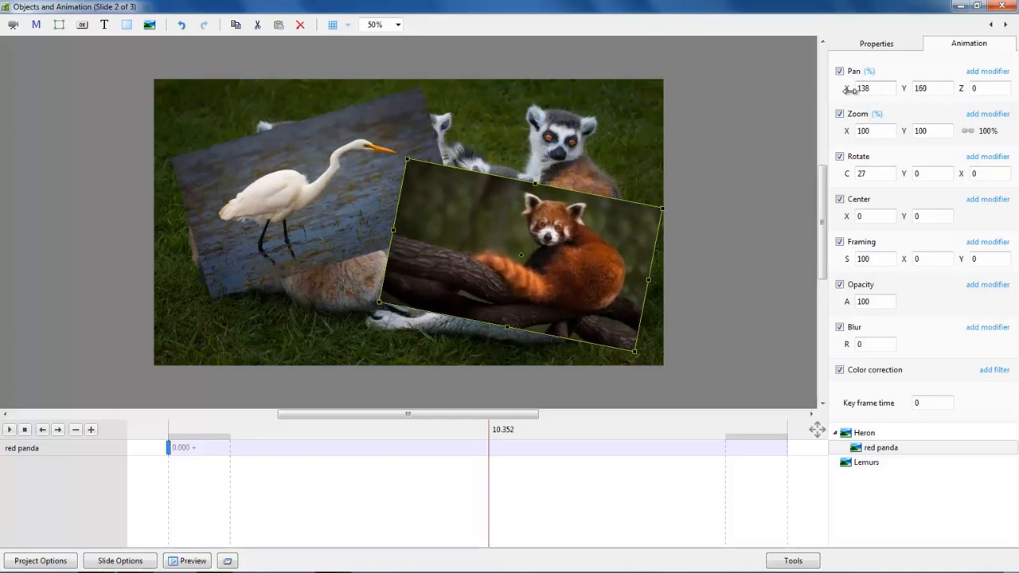
# - Reposition the red panda to pan X 120, Y 152
pyautogui.moveTo(849, 90); pyautogui.dragTo(898, 89)
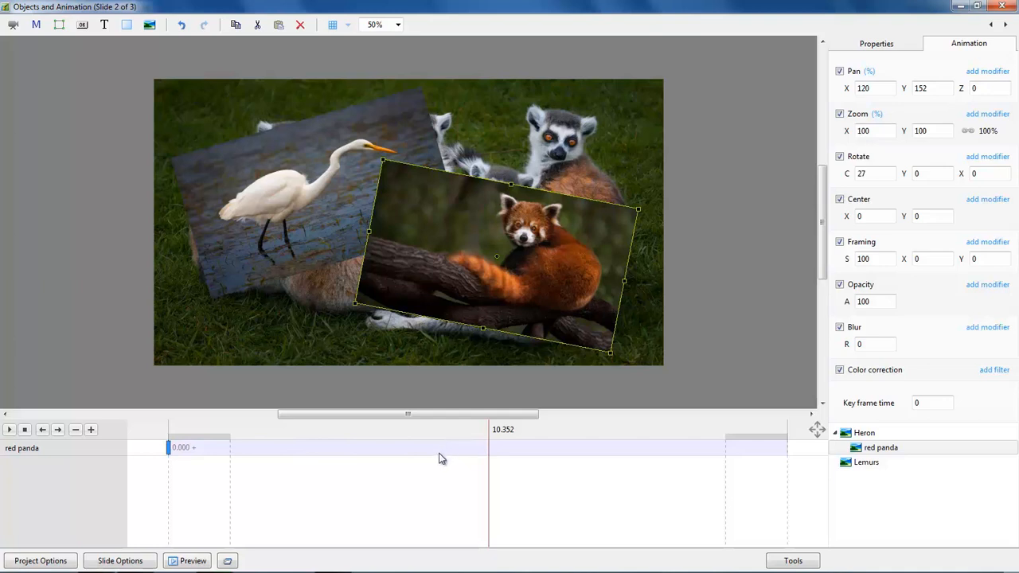
# - Give the Heron and red panda images a 10 px border in light grey CCCBCB
pyautogui.keyDown('ctrl'); pyautogui.click(868, 434); pyautogui.keyUp('ctrl')
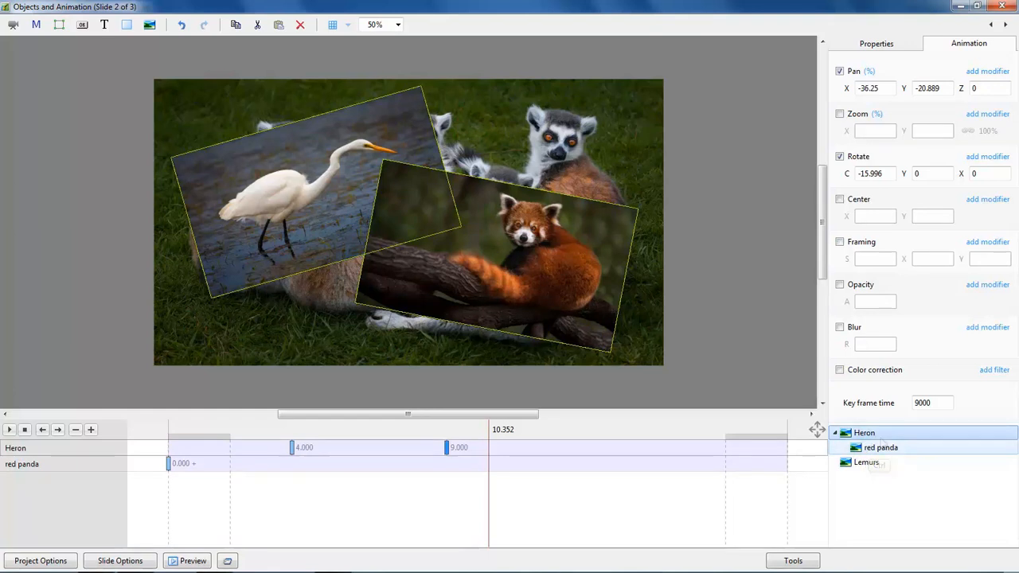
pyautogui.click(883, 46)
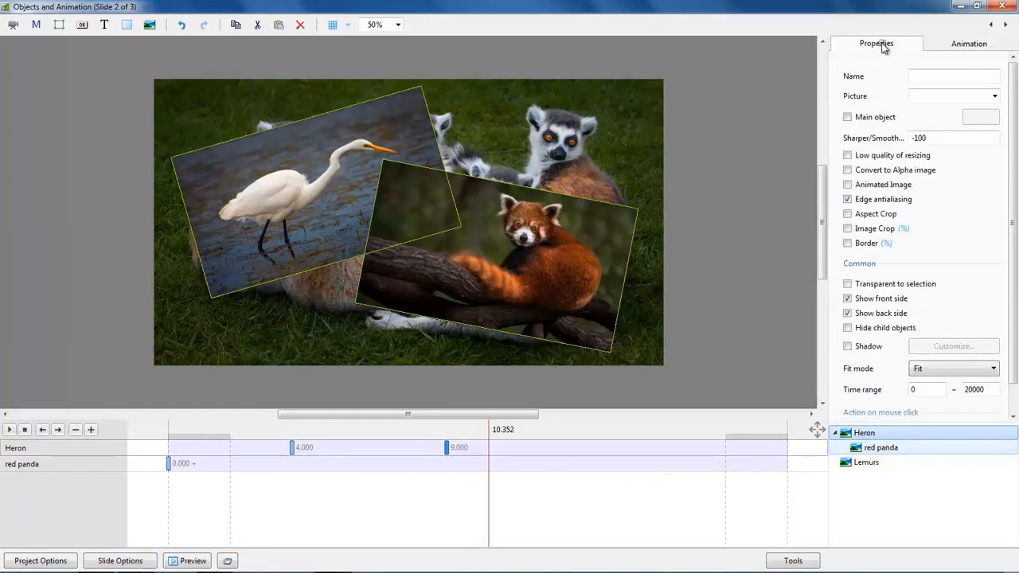
pyautogui.click(848, 243)
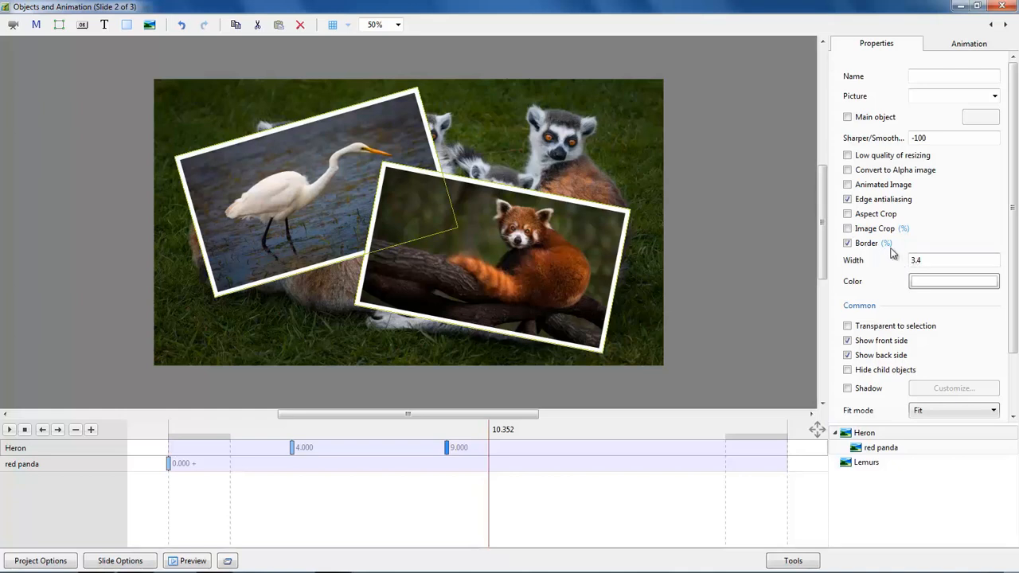
pyautogui.click(887, 244)
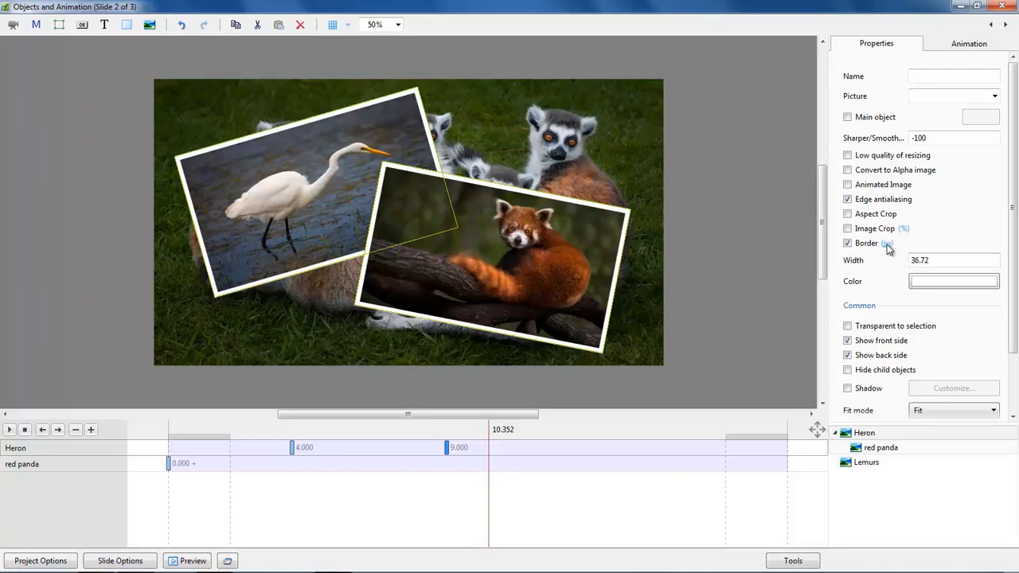
pyautogui.doubleClick(931, 259)
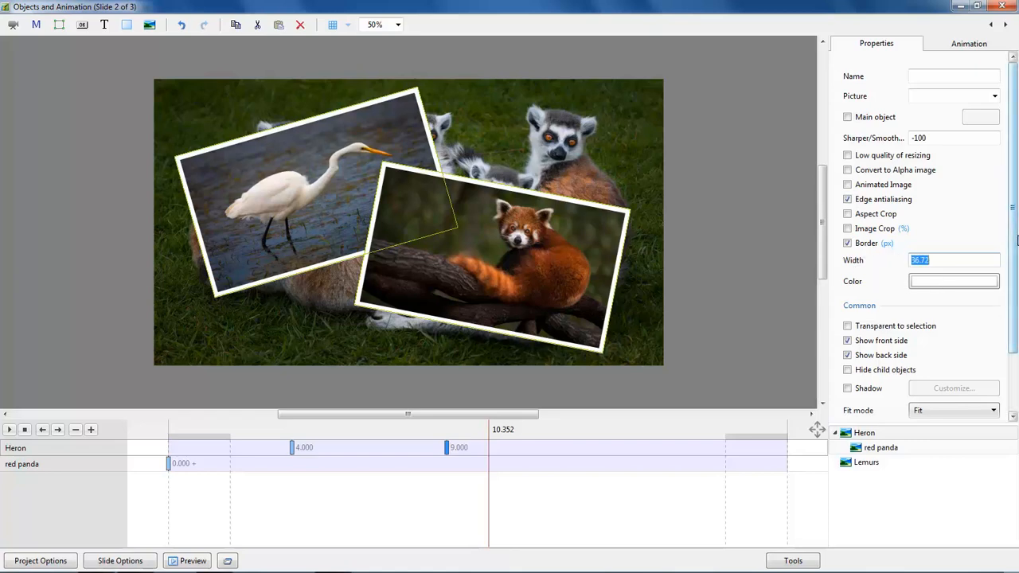
pyautogui.write('10')
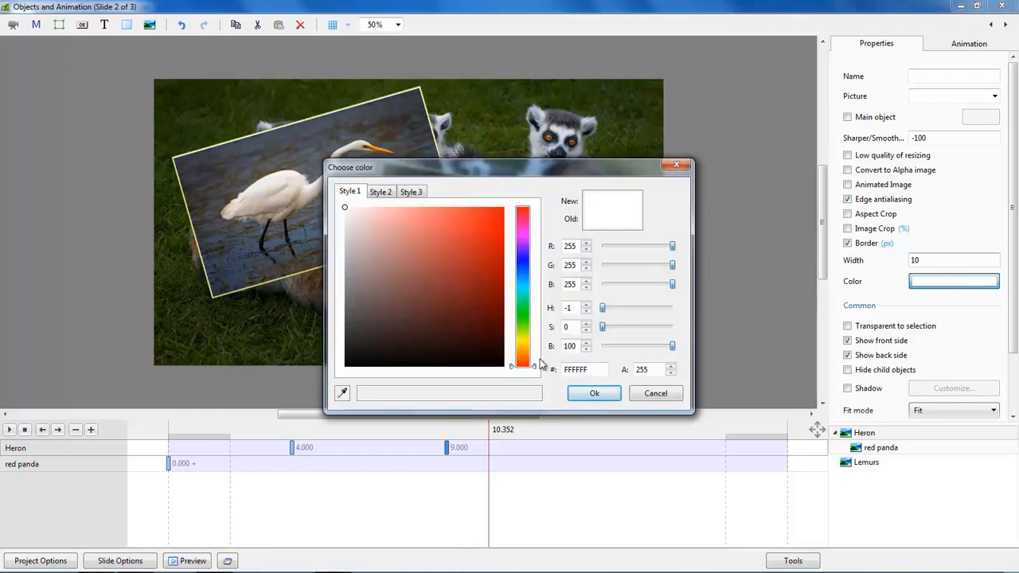
pyautogui.click(345, 241)
pyautogui.click(590, 394)
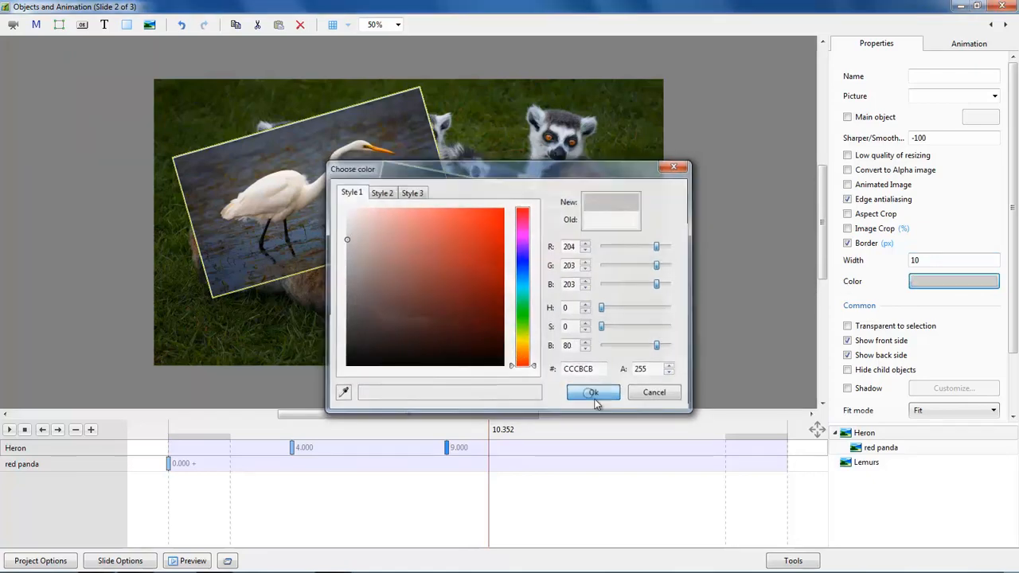
pyautogui.click(740, 220)
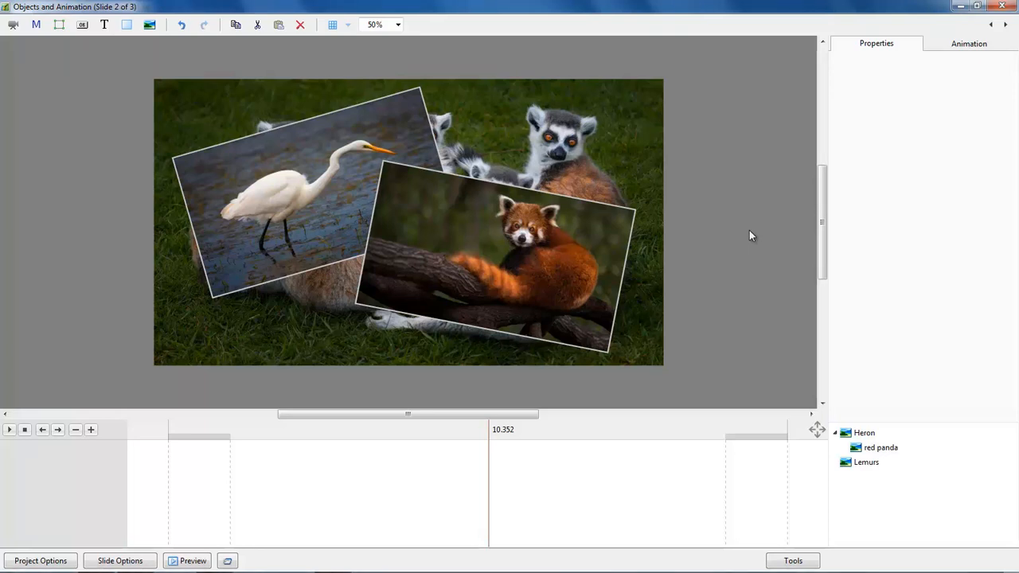
# - Turn on a shadow for both the Heron and red panda images
pyautogui.click(876, 448)
pyautogui.keyDown('ctrl'); pyautogui.click(864, 433); pyautogui.keyUp('ctrl')
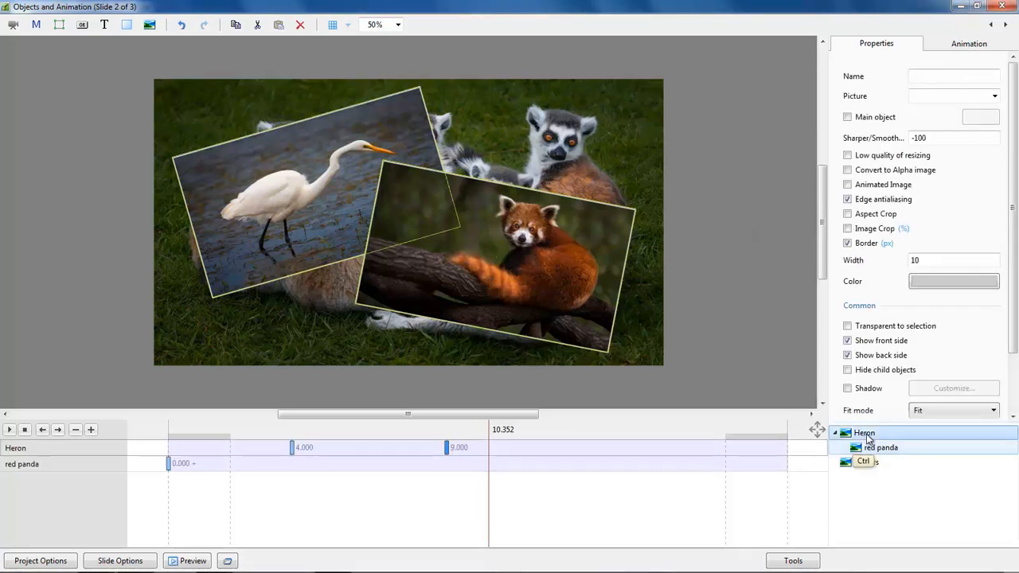
pyautogui.click(847, 389)
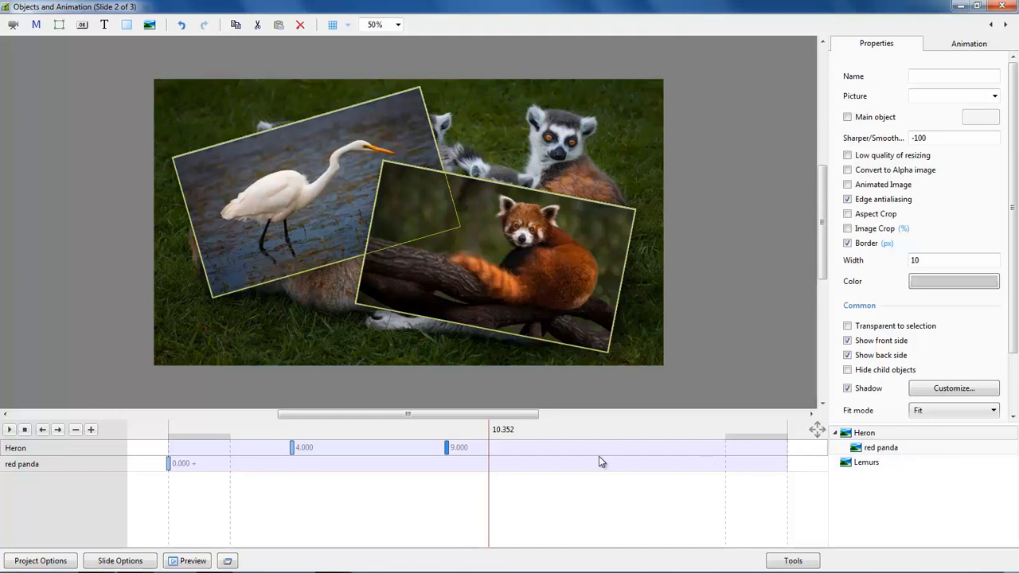
# - Rewind the Lemurs slide to 0 seconds, leave the animation editor and play the show from the title slide
pyautogui.click(43, 430)
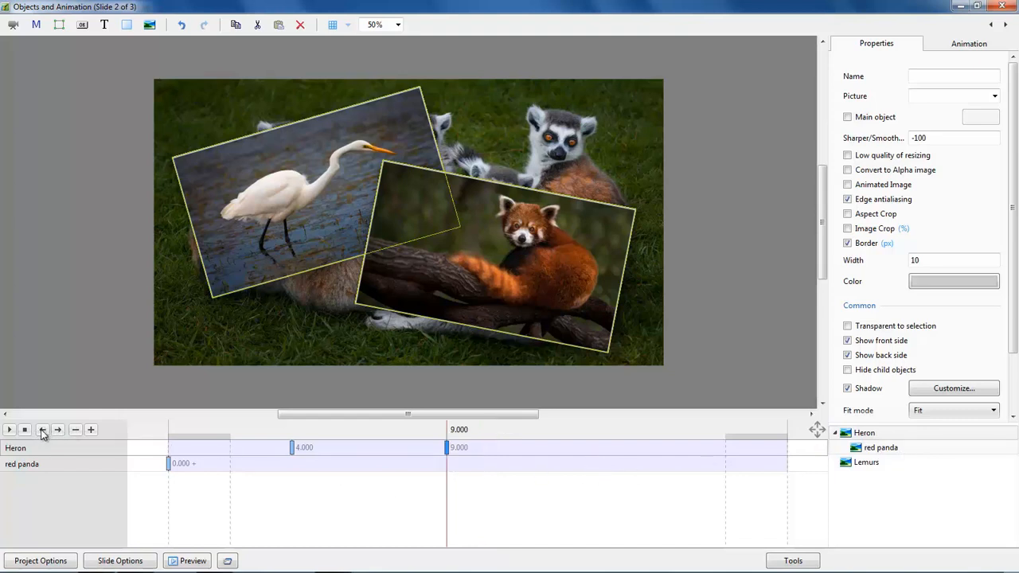
pyautogui.click(43, 430)
pyautogui.click(43, 429)
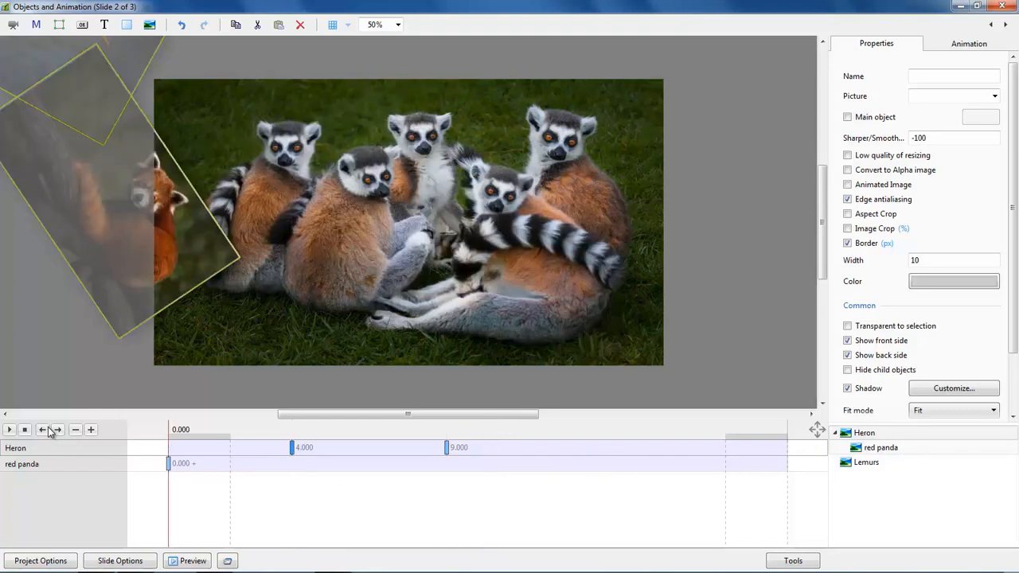
pyautogui.click(1002, 8)
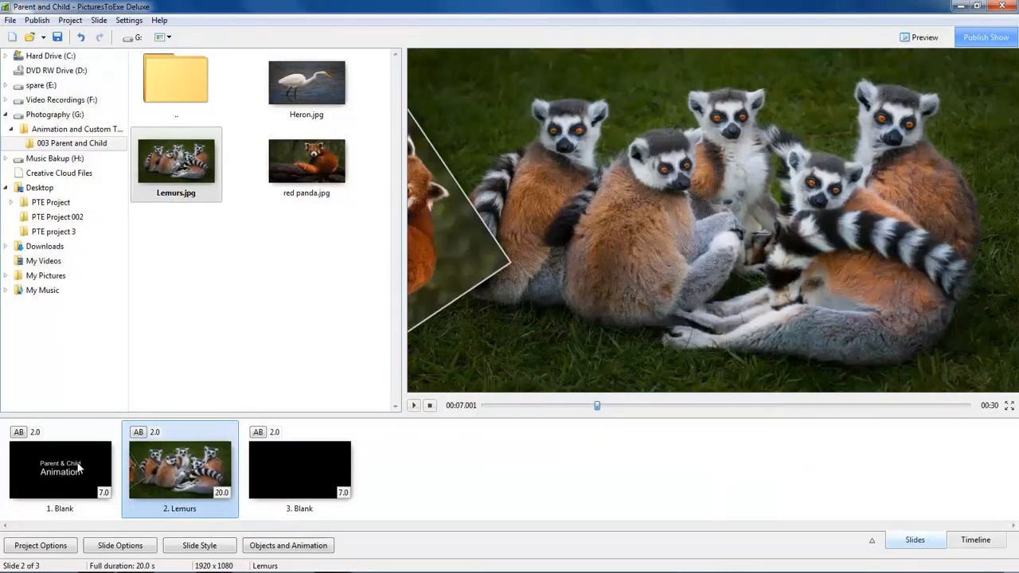
pyautogui.click(77, 468)
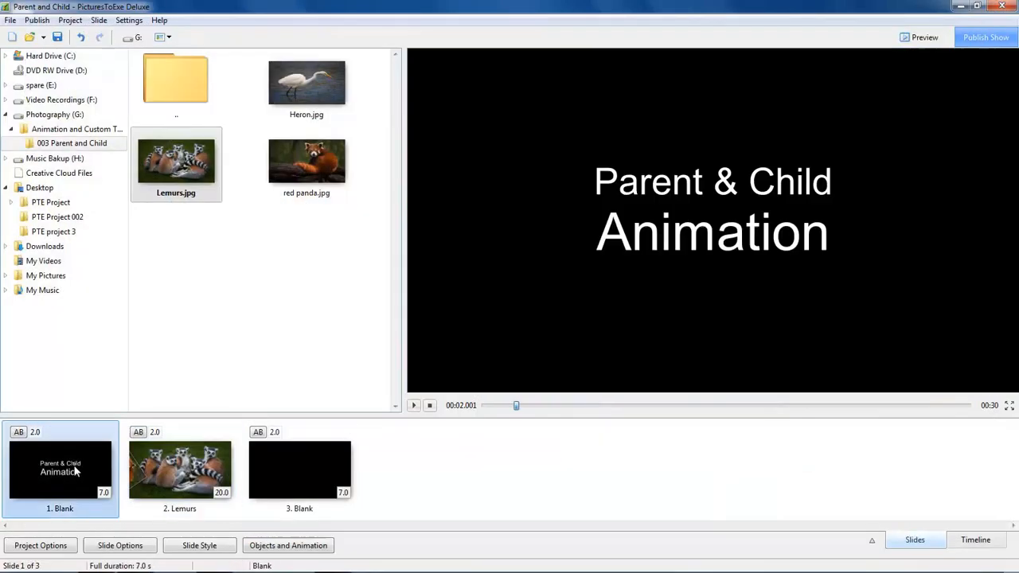
pyautogui.click(414, 406)
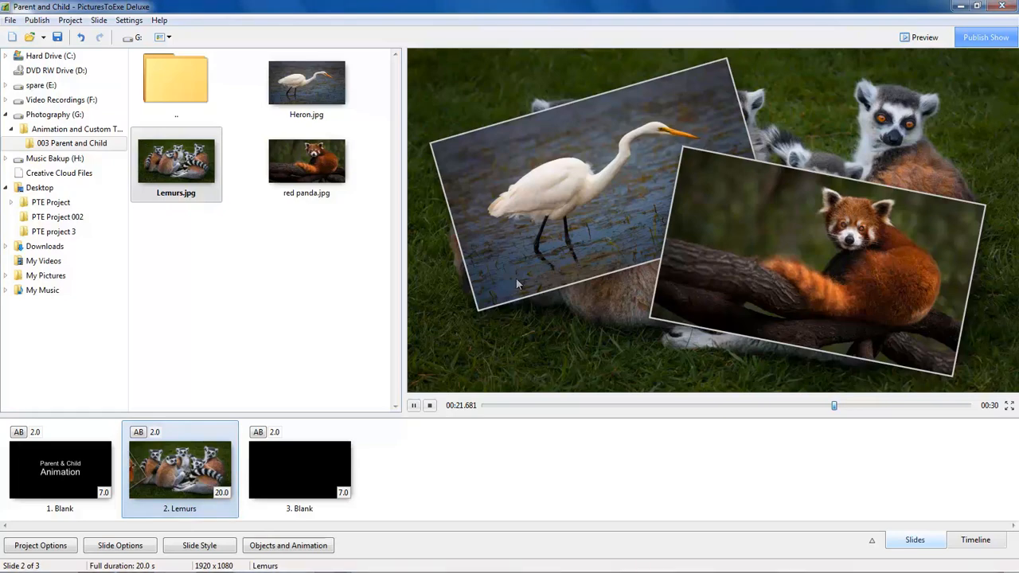
# - Reopen the Lemurs slide's objects and set the Heron's 4-second keyframe to pan X -168 and rotation 42.062
pyautogui.click(182, 470)
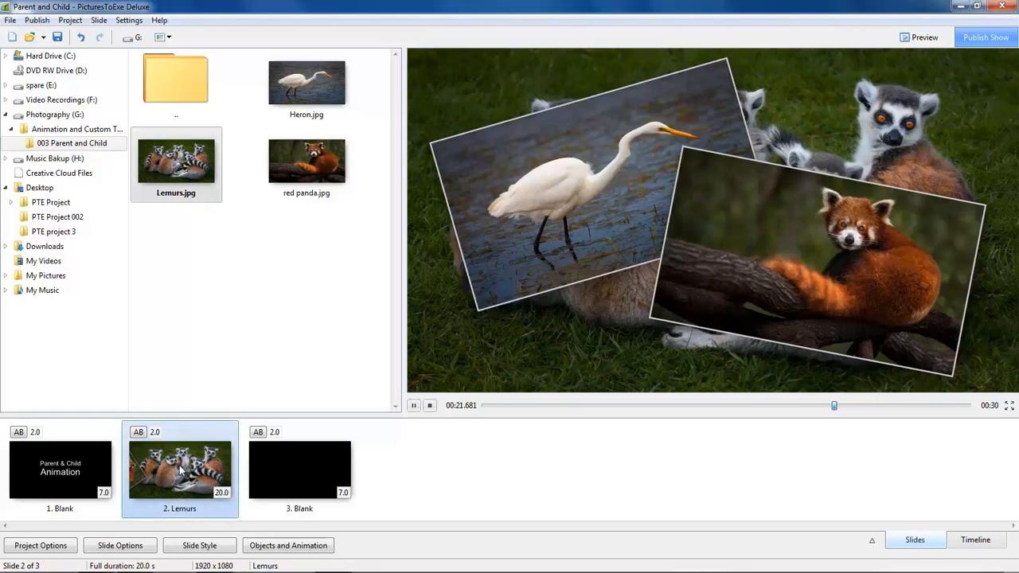
pyautogui.click(289, 546)
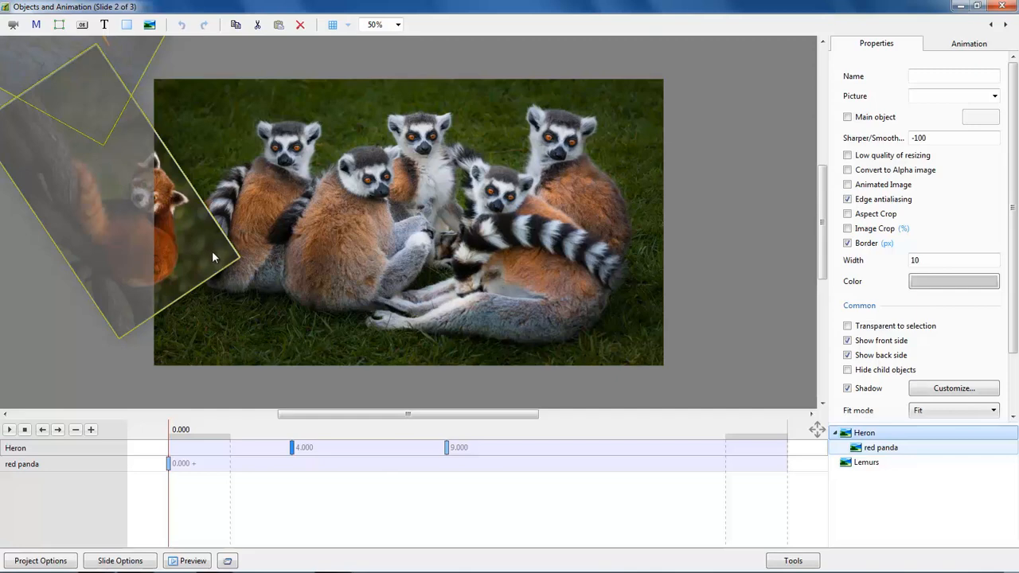
pyautogui.click(293, 449)
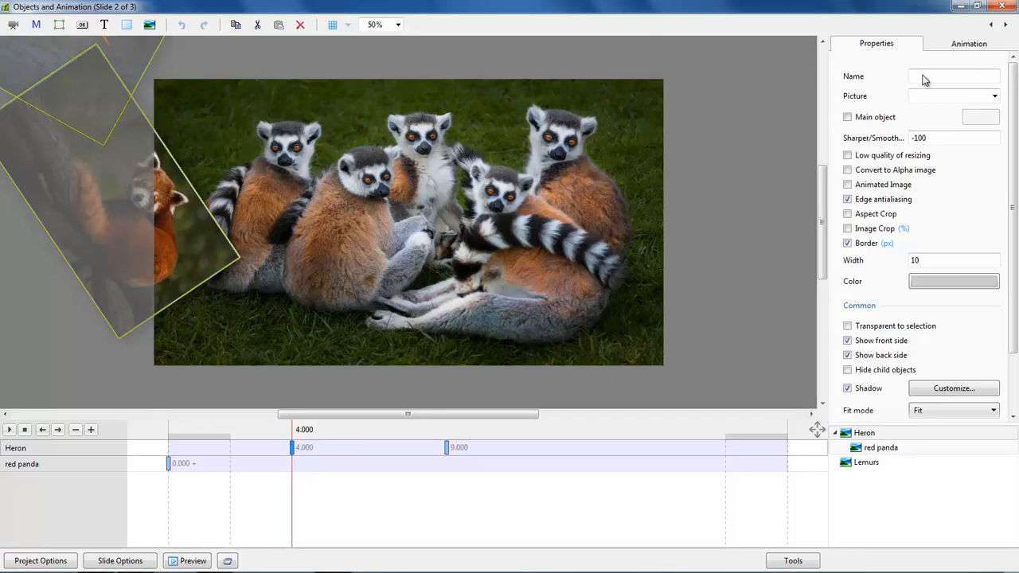
pyautogui.click(960, 47)
pyautogui.moveTo(846, 88); pyautogui.dragTo(839, 89)
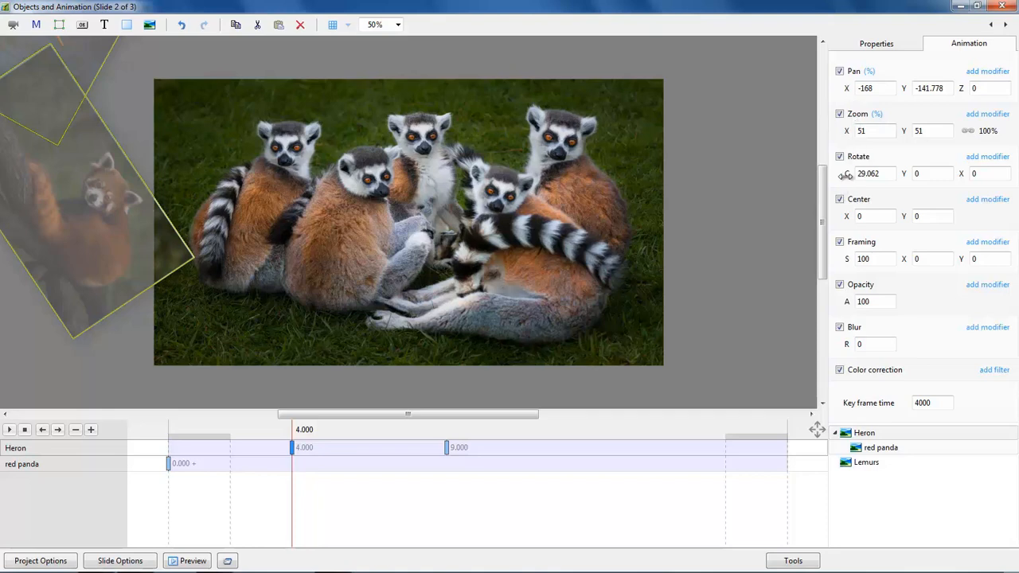
pyautogui.moveTo(847, 173); pyautogui.dragTo(858, 173)
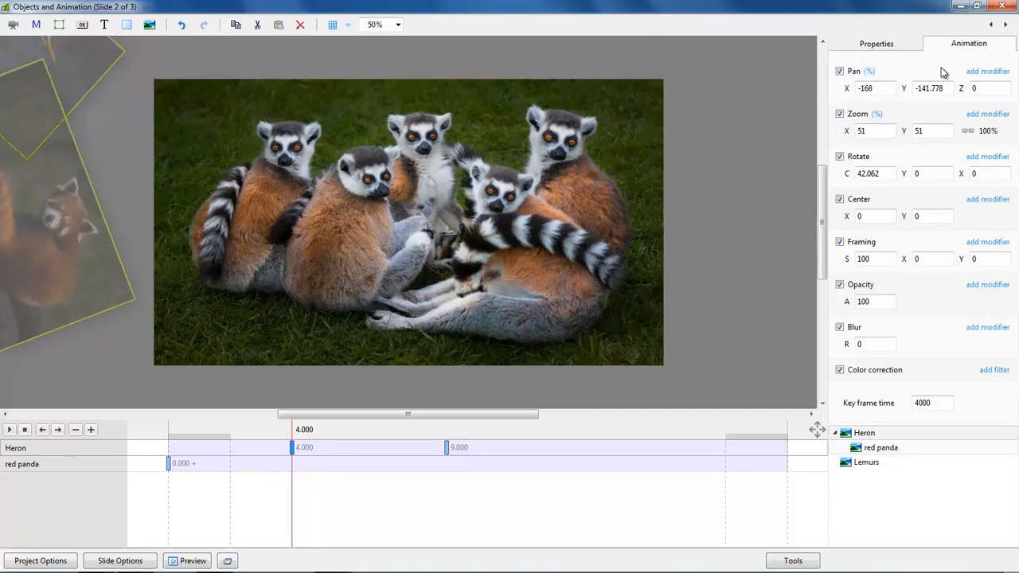
# - Close the animation editor and replay the show from the title slide to check the Heron's adjusted entry
pyautogui.click(1002, 6)
pyautogui.click(60, 474)
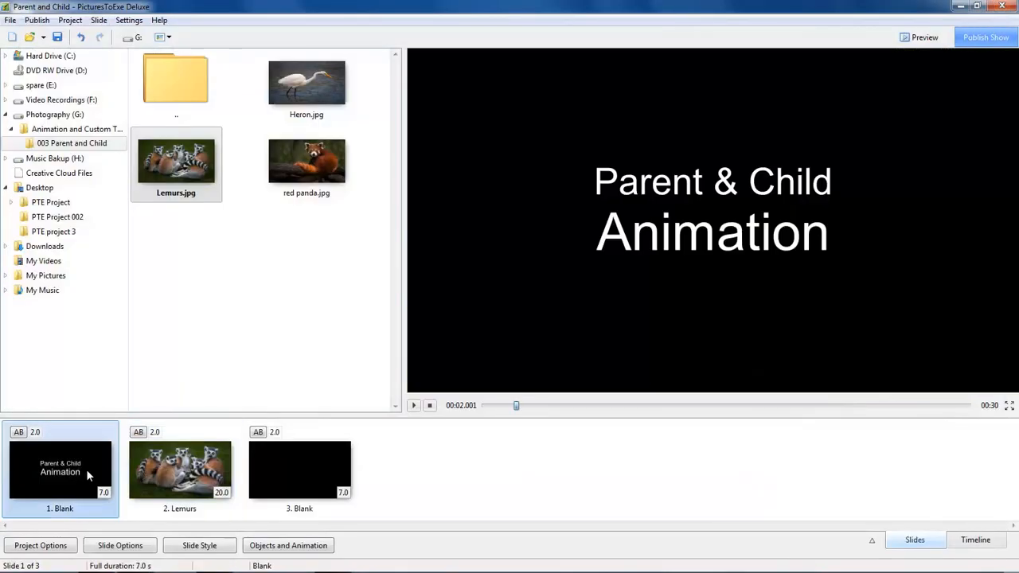
pyautogui.click(414, 405)
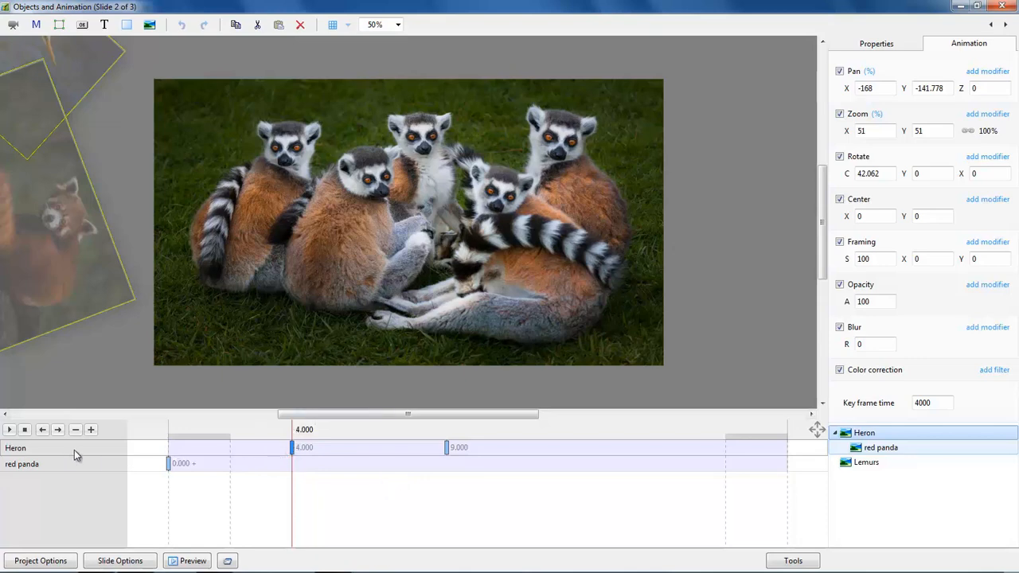
# - Apply the Slow down animation speed to the Heron's pan and rotation at its 4-second keyframe
pyautogui.click(295, 450)
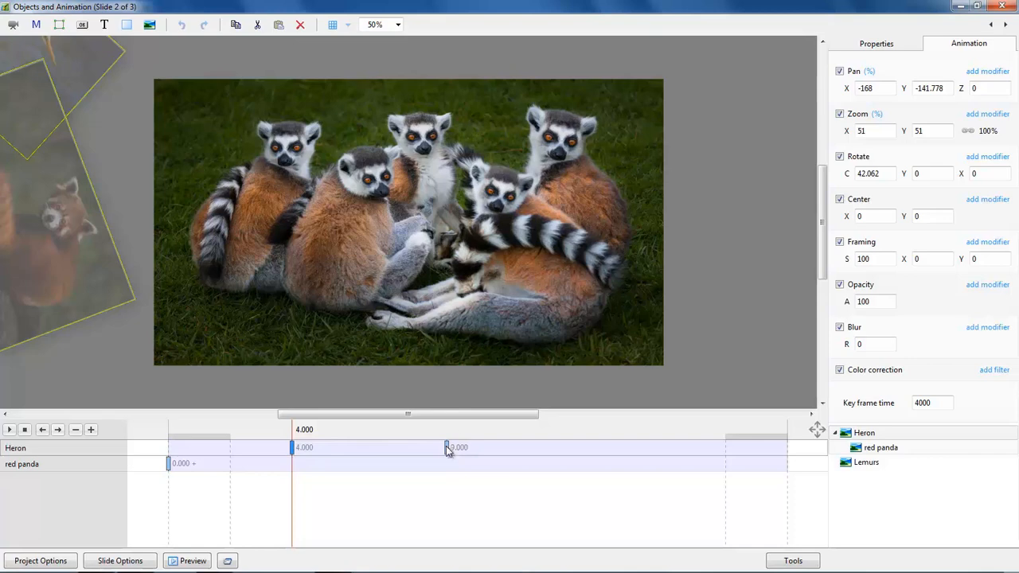
pyautogui.click(988, 72)
pyautogui.moveTo(960, 86)
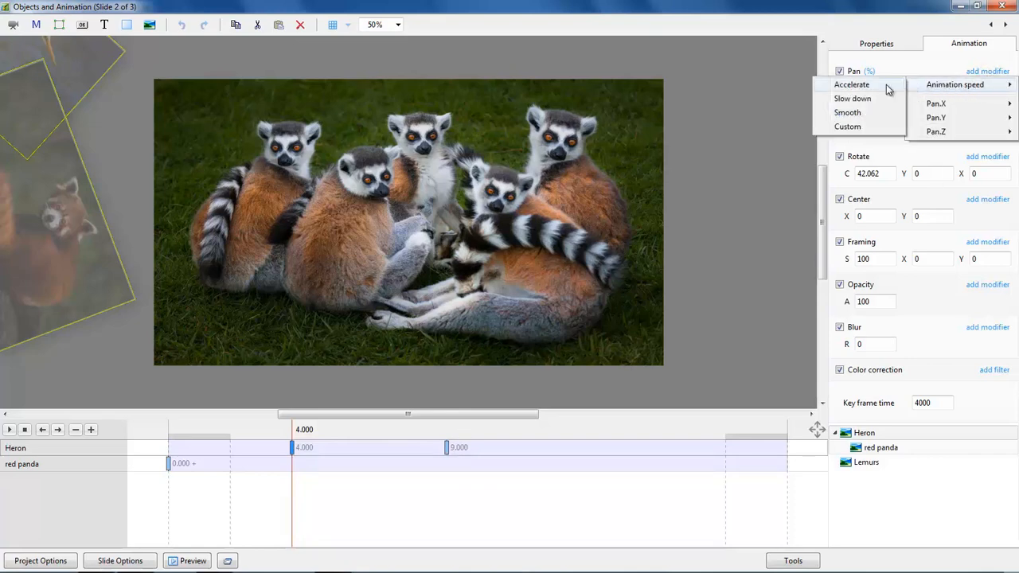
pyautogui.click(859, 100)
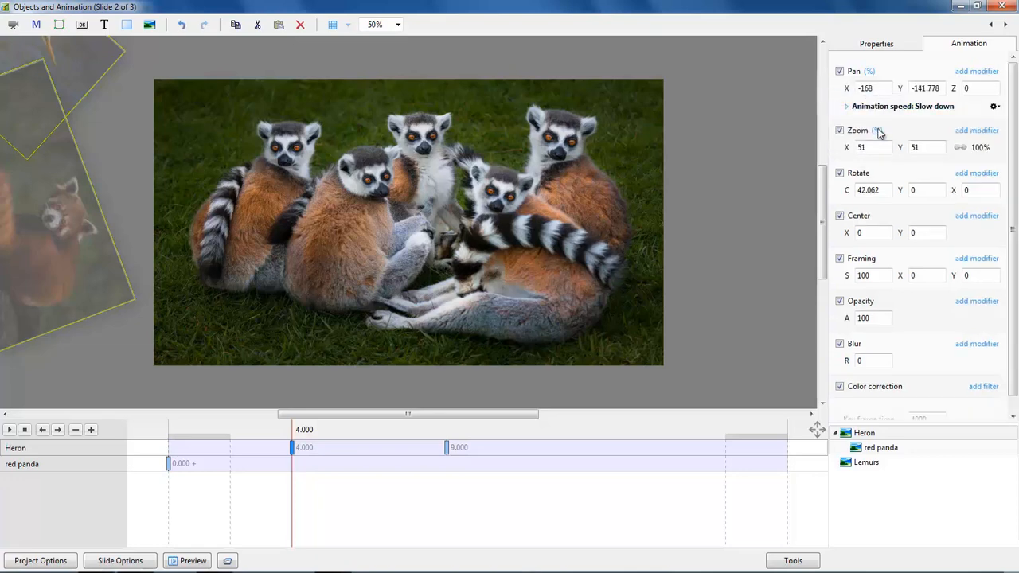
pyautogui.click(979, 174)
pyautogui.moveTo(952, 188)
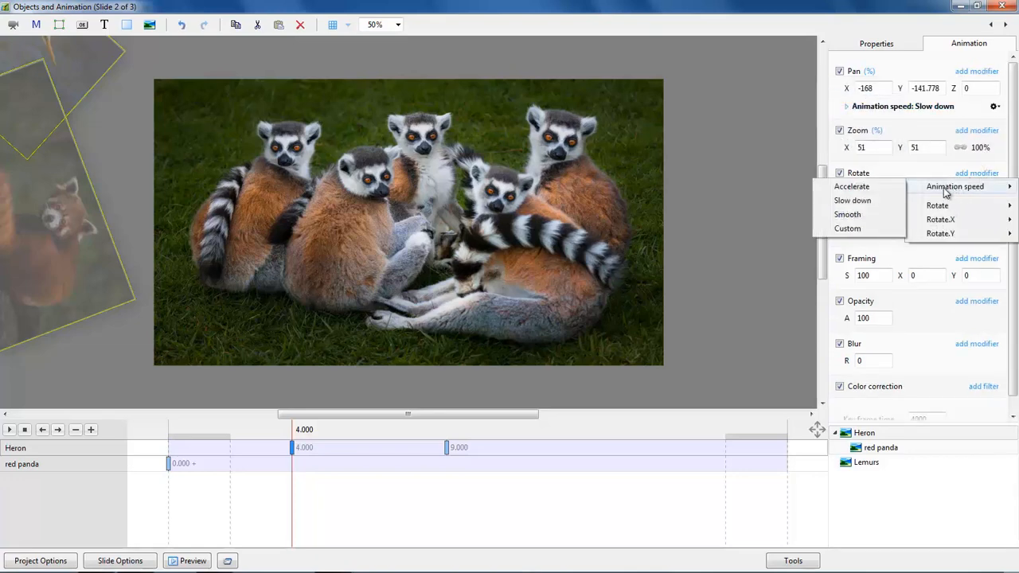
pyautogui.click(852, 200)
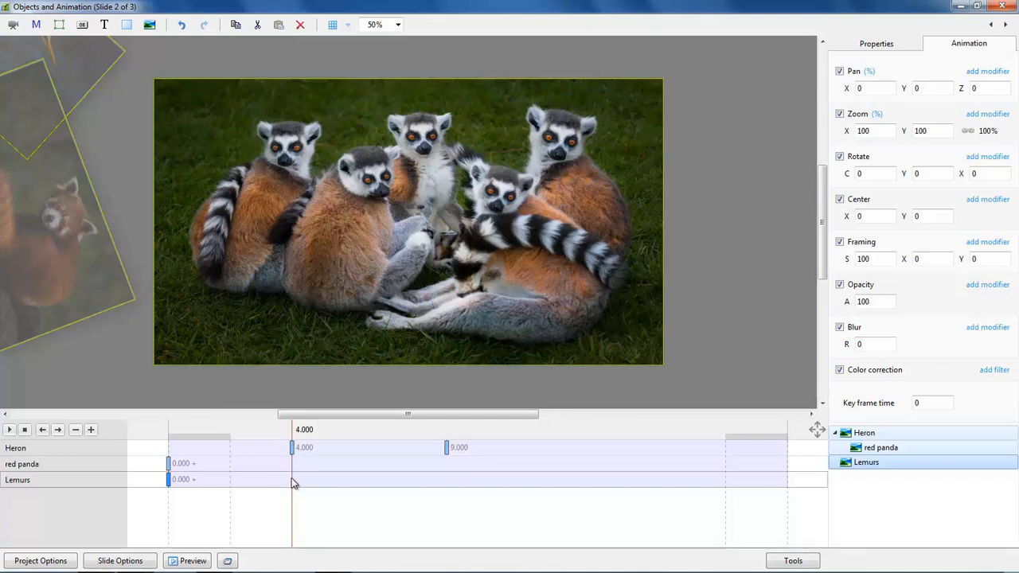
# - Add keyframes to the Lemurs image at 3.992 and 8.972 seconds, in line with the Heron's keyframes
pyautogui.moveTo(292, 483); pyautogui.dragTo(294, 485)
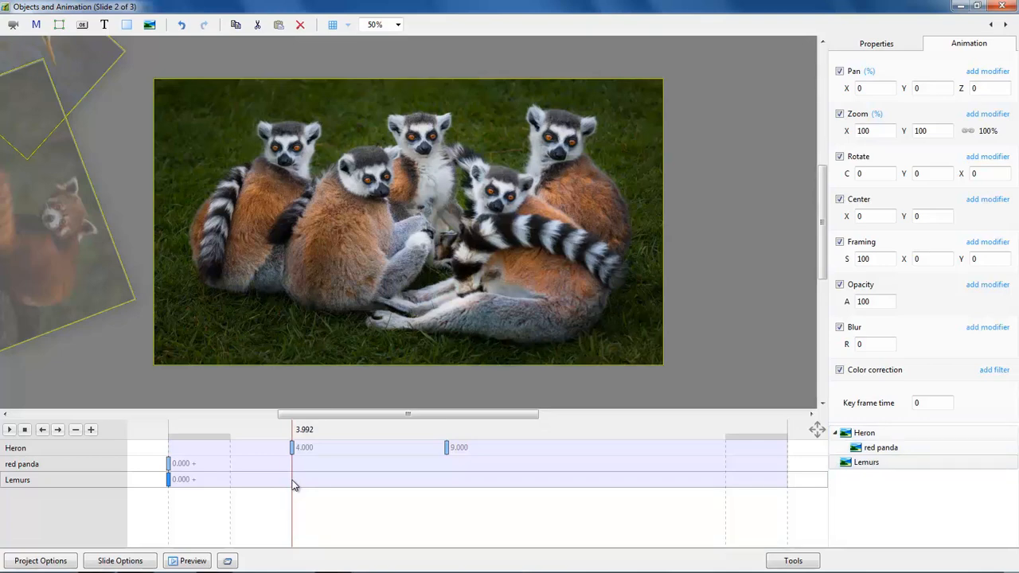
pyautogui.doubleClick(292, 484)
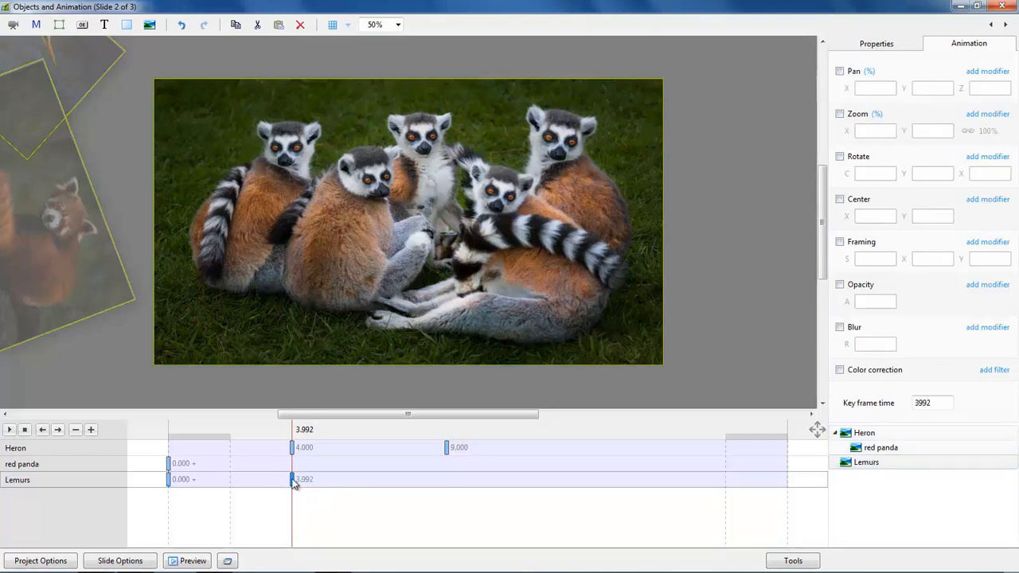
pyautogui.click(447, 481)
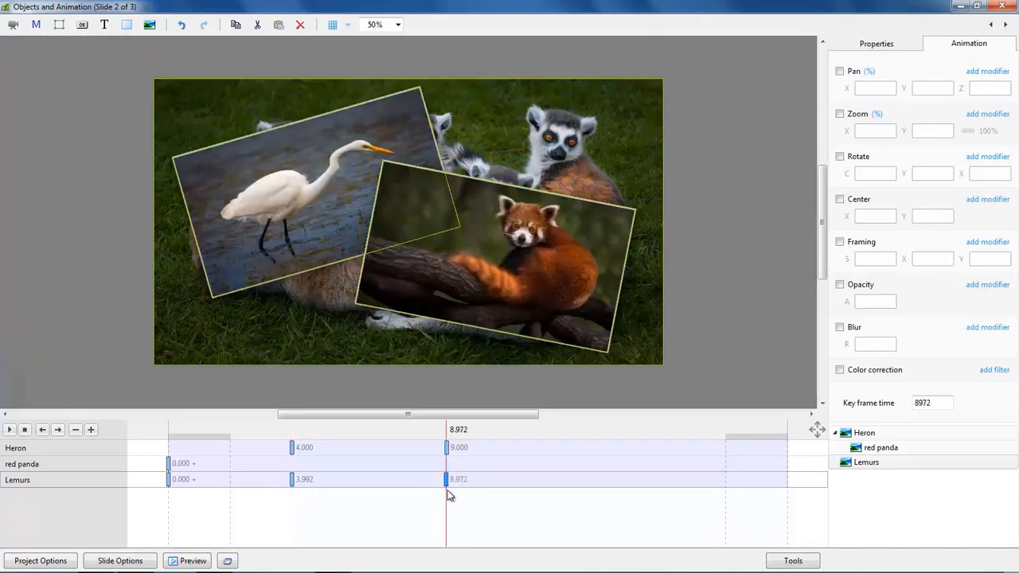
pyautogui.click(291, 480)
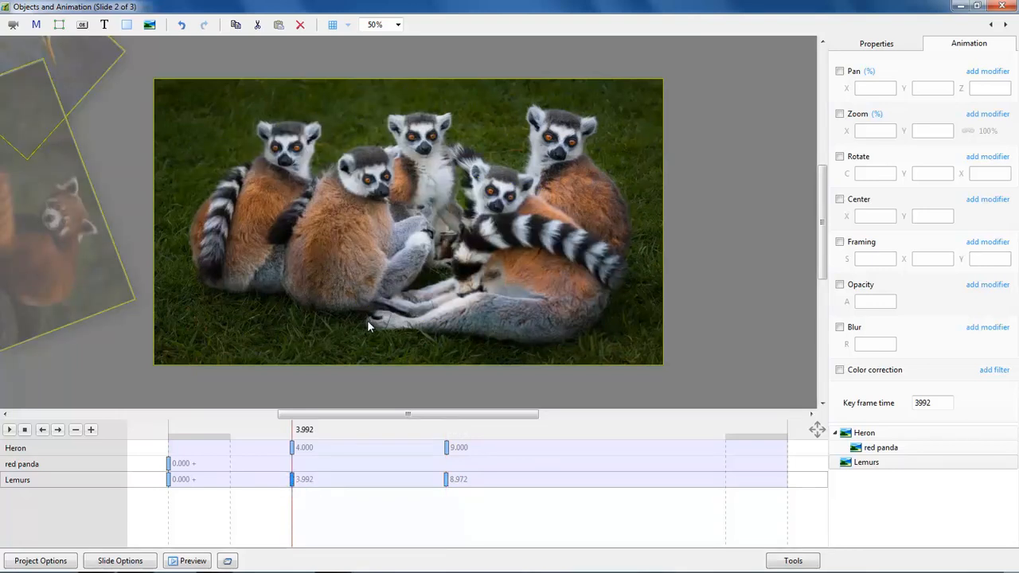
pyautogui.click(445, 479)
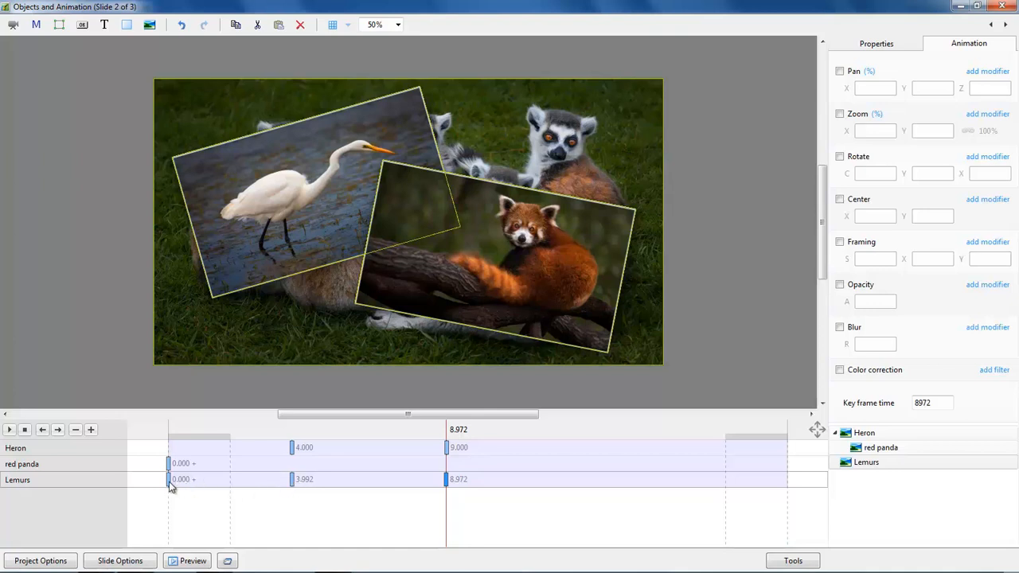
# - Enable blur and opacity control on the Lemurs image's 3.992-second keyframe, with blur 0 and opacity 100
pyautogui.click(291, 479)
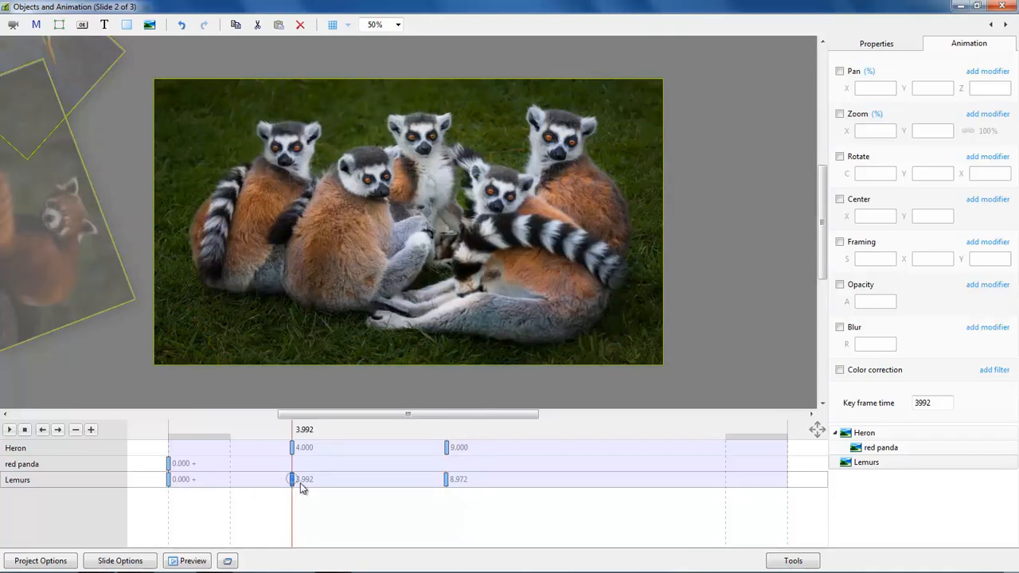
pyautogui.click(840, 327)
pyautogui.click(840, 285)
# - Enable blur and opacity on the Lemurs image's 8.972-second keyframe and set blur to 41 and opacity to 57
pyautogui.click(446, 480)
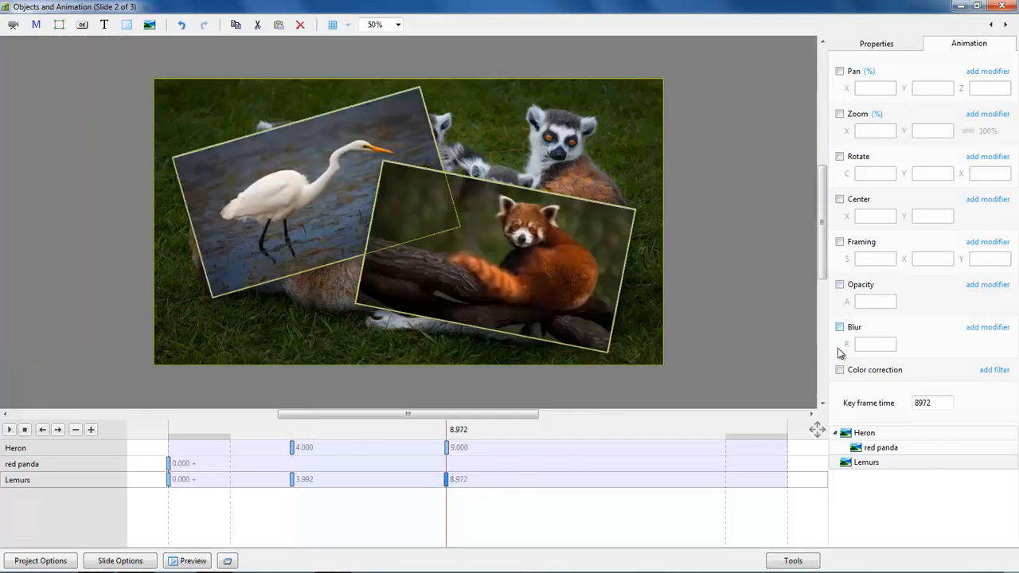
pyautogui.click(840, 327)
pyautogui.click(840, 285)
pyautogui.moveTo(848, 344); pyautogui.dragTo(871, 345)
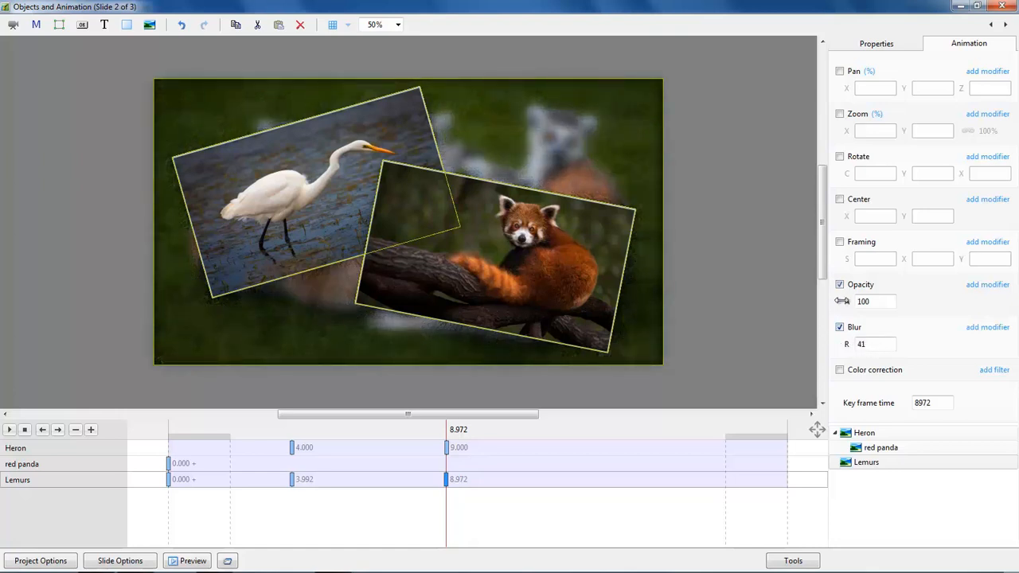
pyautogui.moveTo(849, 301); pyautogui.dragTo(823, 305)
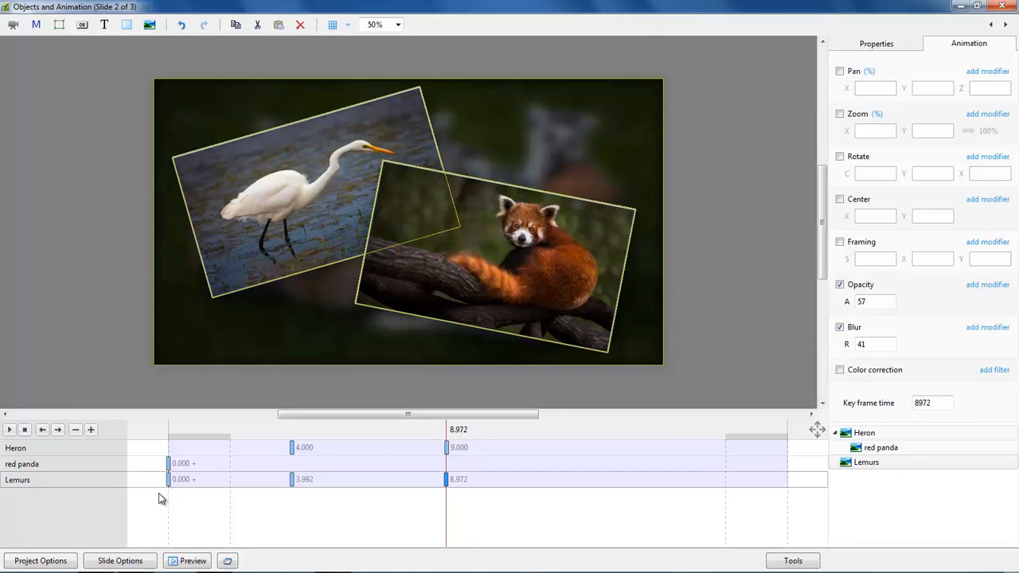
# - Close the animation editor and replay the show to check the Lemurs background blurring and darkening behind the images
pyautogui.click(1002, 7)
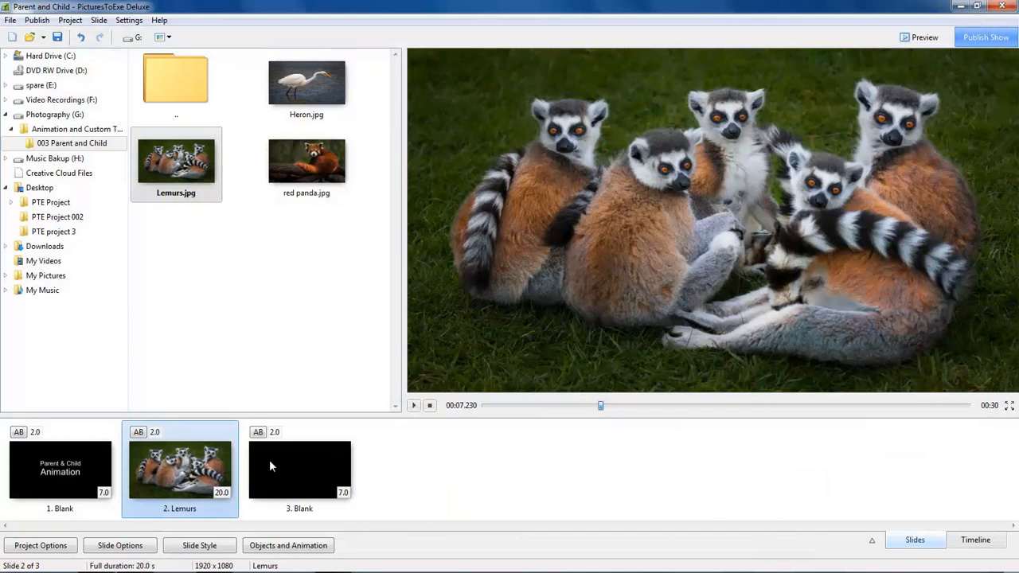
pyautogui.click(93, 471)
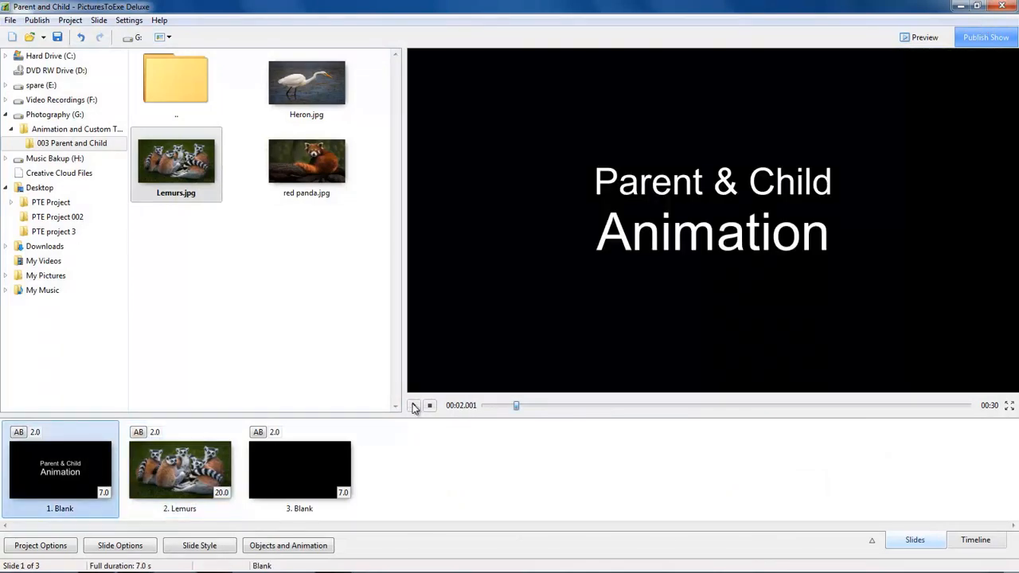
pyautogui.click(413, 407)
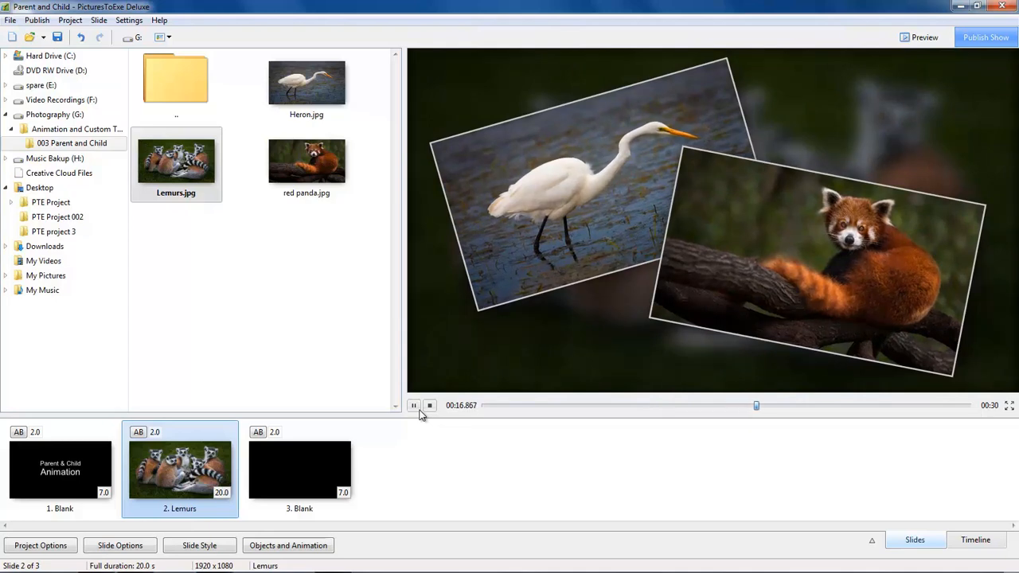
pyautogui.click(569, 405)
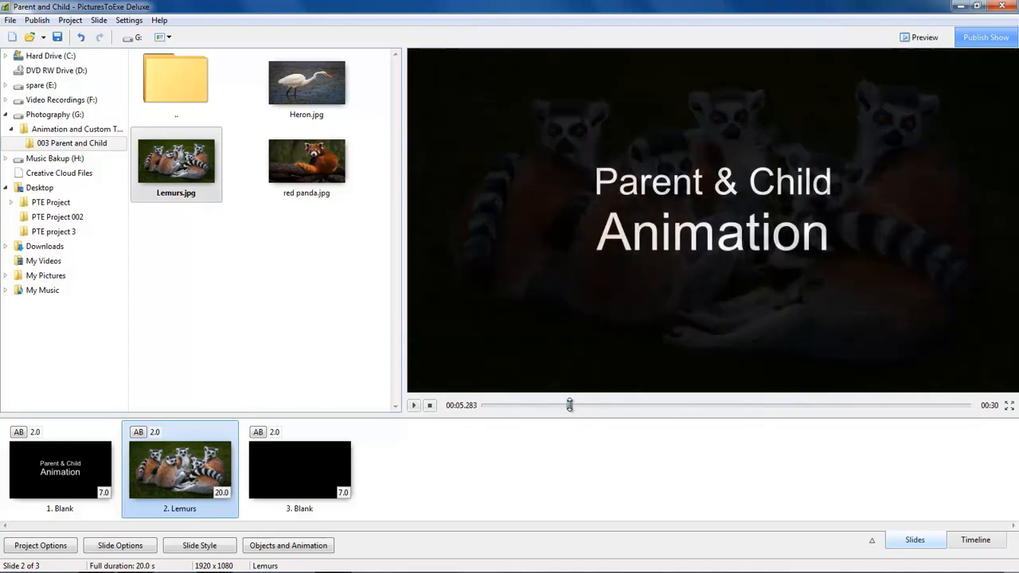
pyautogui.moveTo(569, 407)
pyautogui.mouseDown()
pyautogui.moveTo(582, 410)
pyautogui.moveTo(566, 414)
pyautogui.mouseUp()
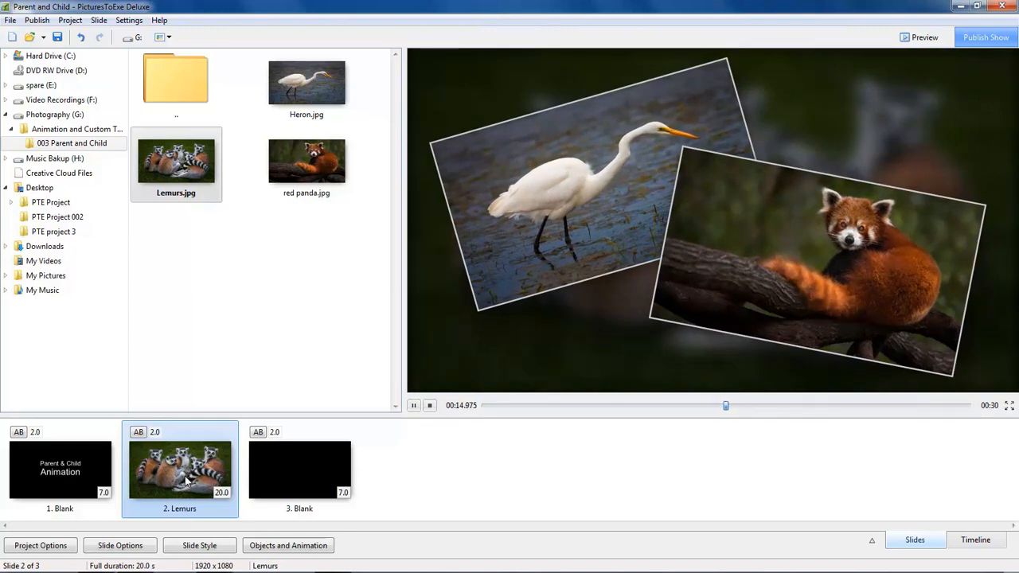
# - Reopen the Lemurs slide's objects, shift the Lemurs image's last two keyframes together to 6.523 and 11.503 seconds, and play the animation
pyautogui.click(288, 546)
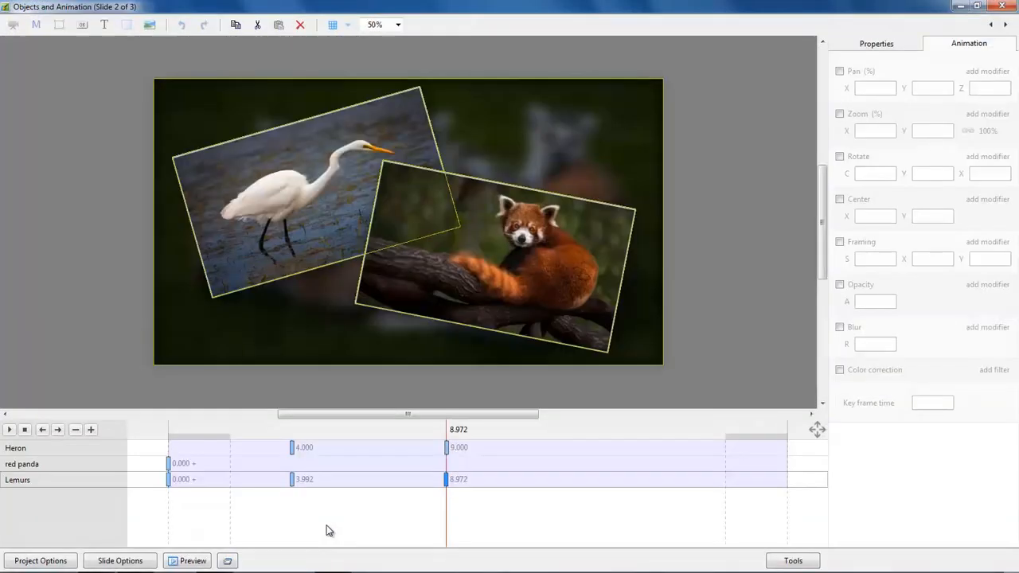
pyautogui.click(444, 478)
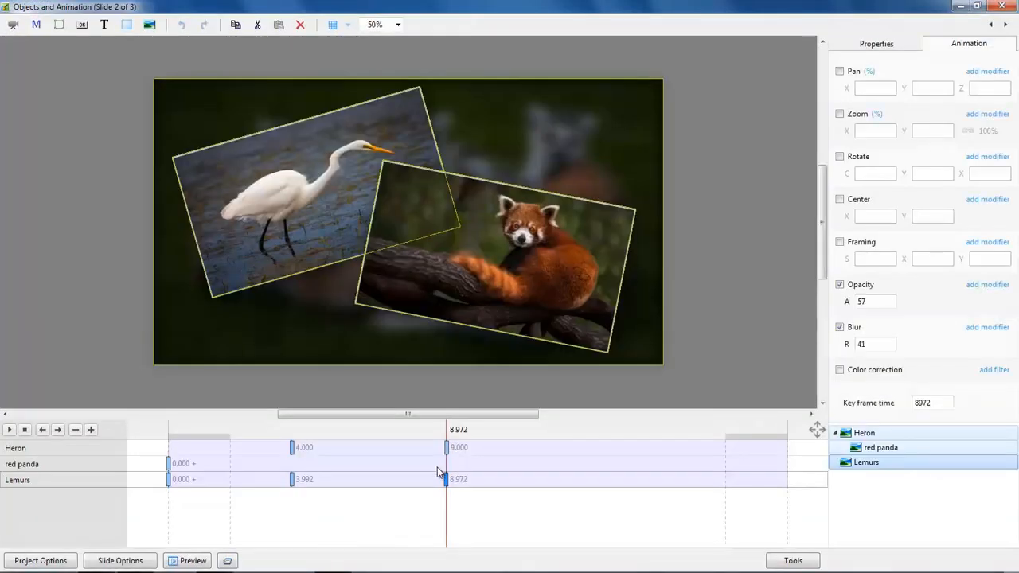
pyautogui.click(291, 480)
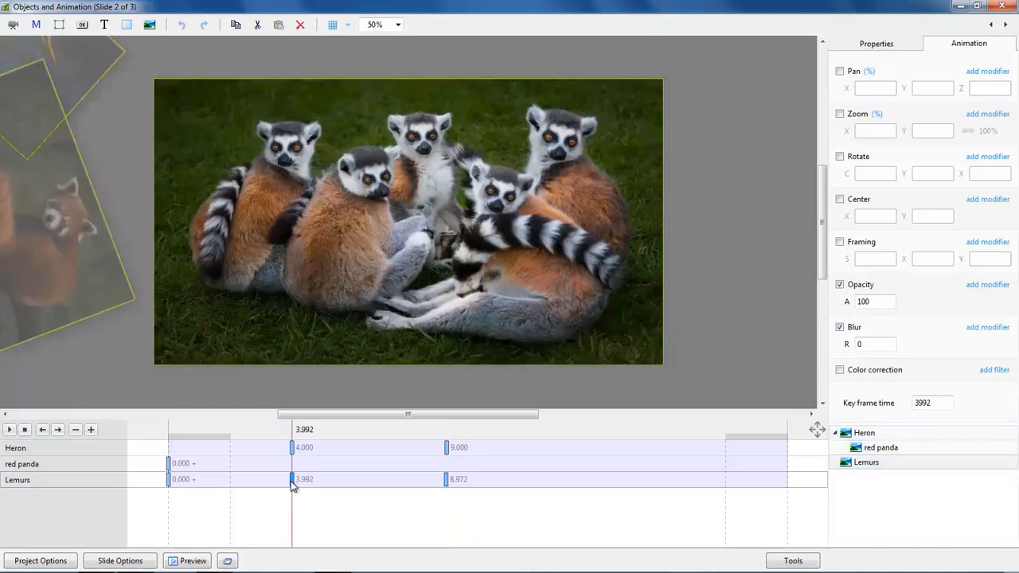
pyautogui.keyDown('ctrl'); pyautogui.click(446, 479); pyautogui.keyUp('ctrl')
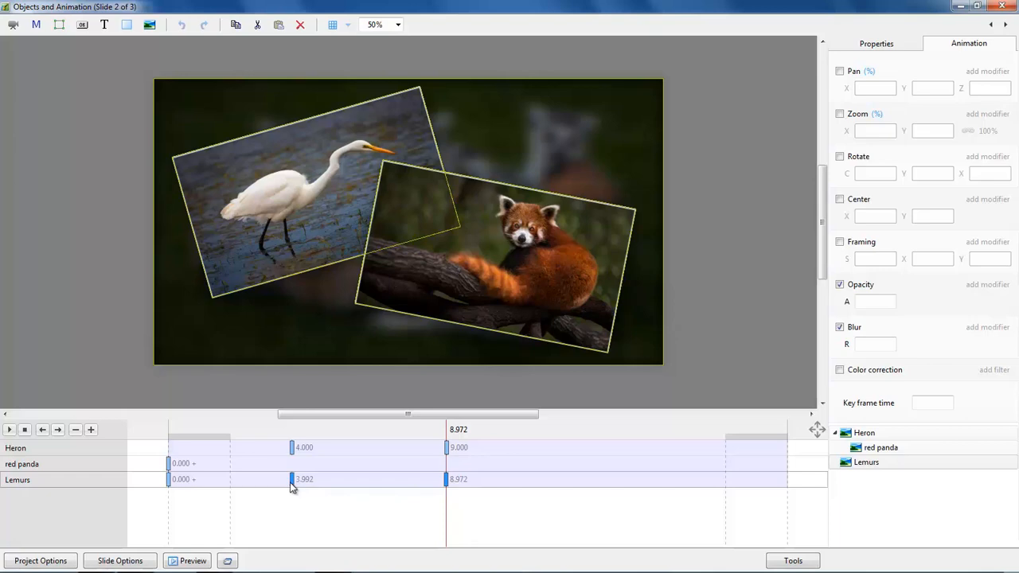
pyautogui.moveTo(292, 482); pyautogui.dragTo(370, 496)
pyautogui.click(167, 499)
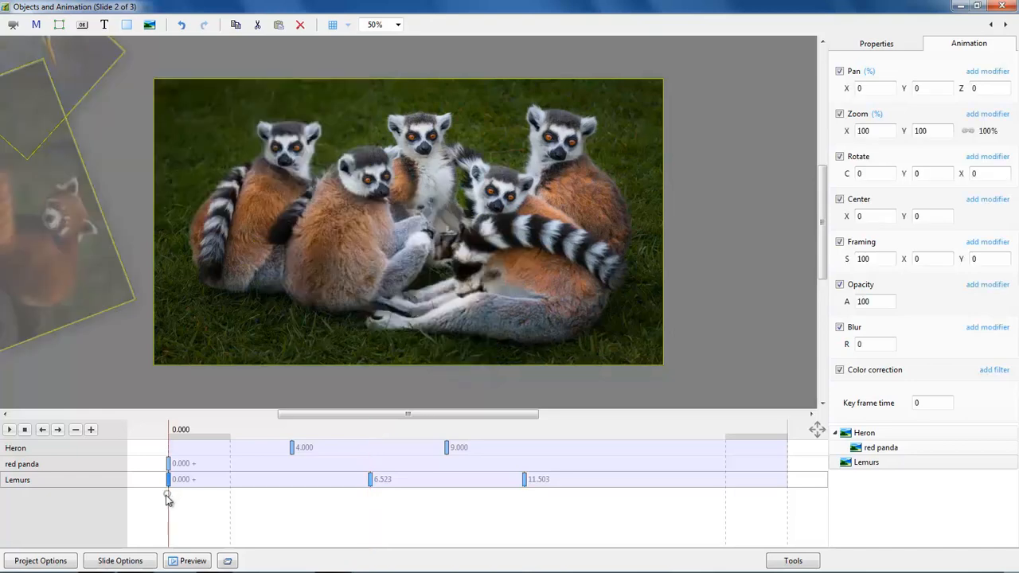
pyautogui.press('space')
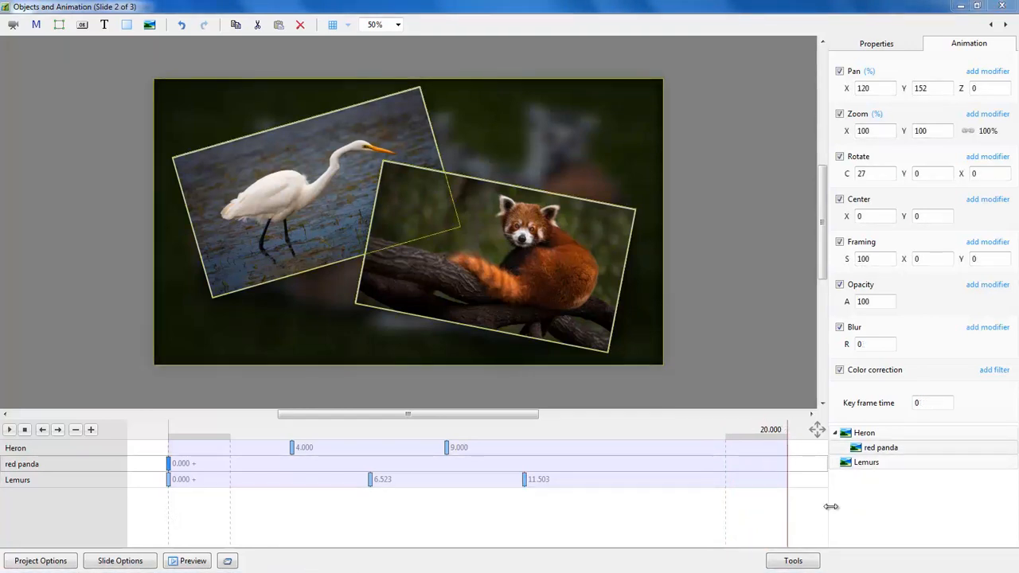
# - Review the keyframes of the Heron, red panda and Lemurs objects, and collapse and expand the Heron's child list
pyautogui.click(867, 437)
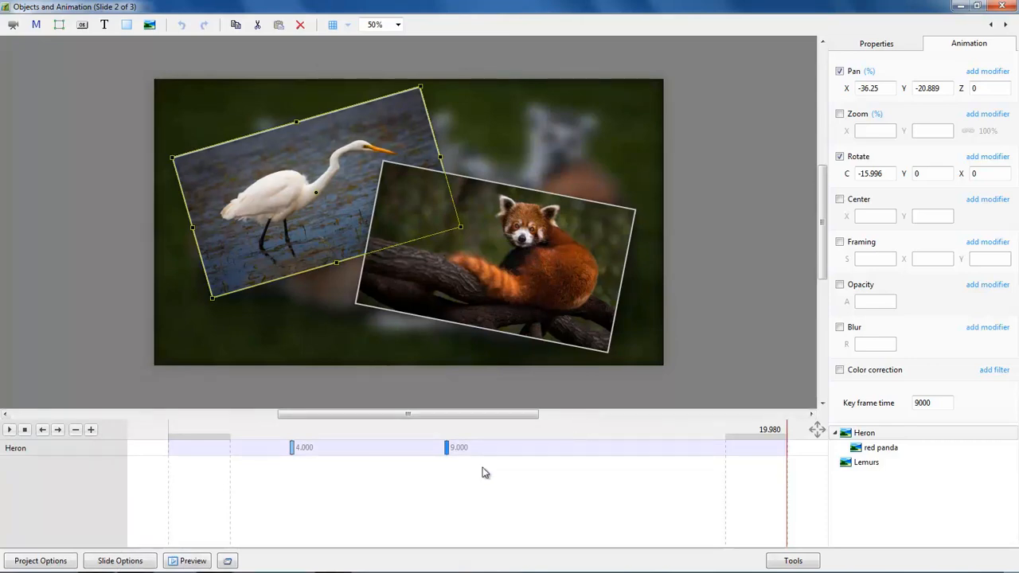
pyautogui.moveTo(266, 466); pyautogui.dragTo(534, 494)
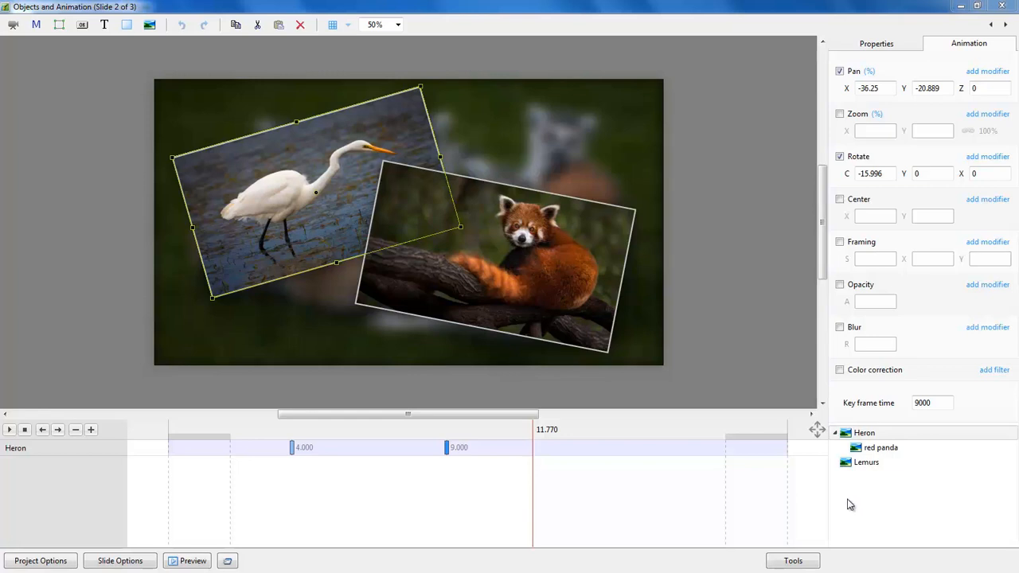
pyautogui.click(879, 449)
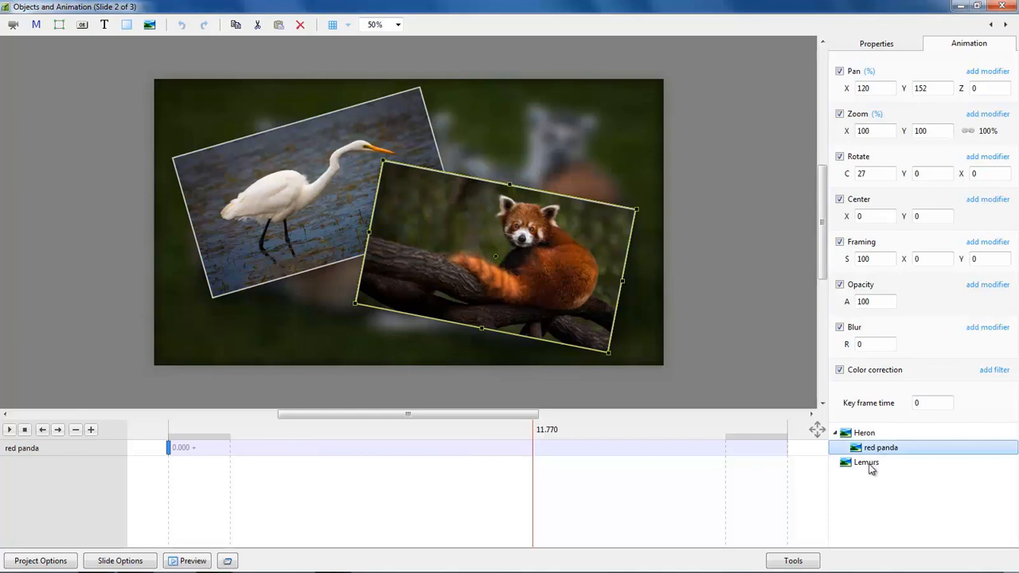
pyautogui.click(867, 465)
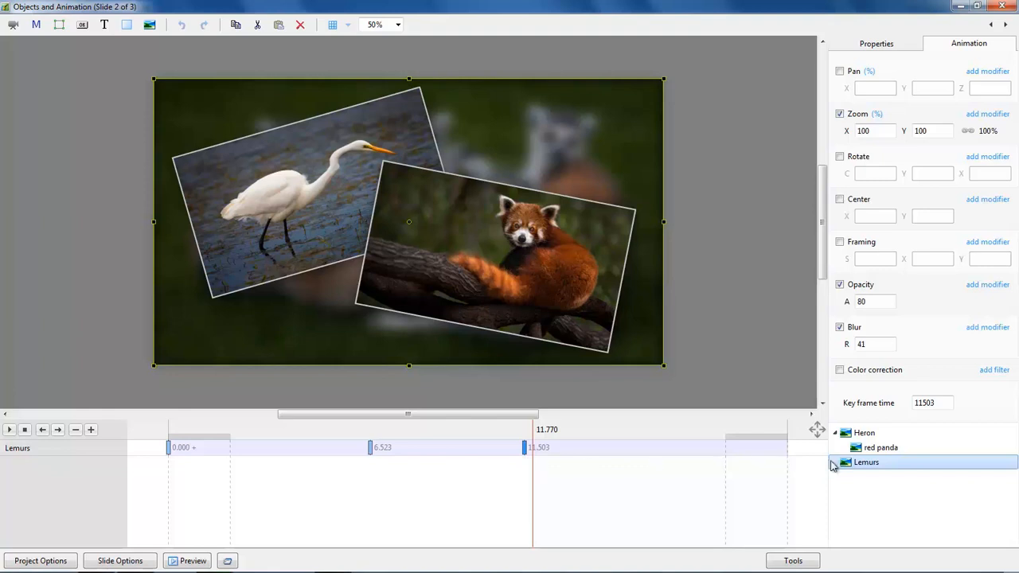
pyautogui.doubleClick(865, 435)
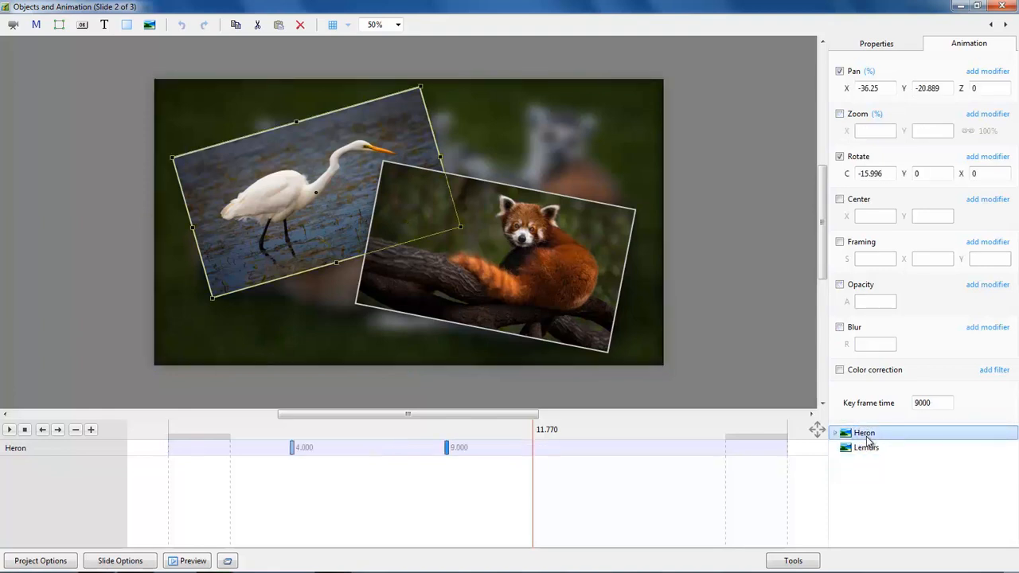
pyautogui.click(835, 433)
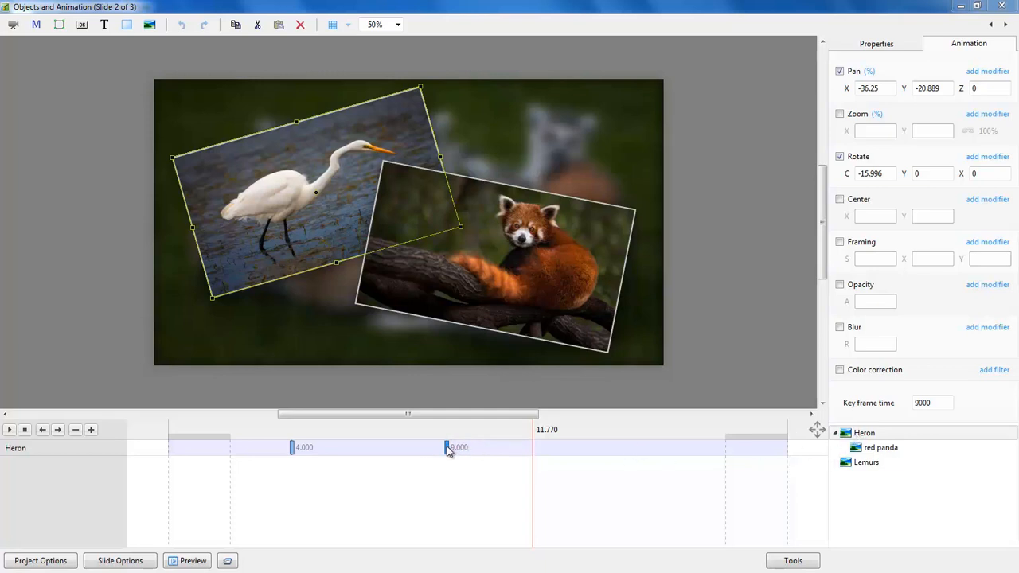
# - Scrub through the Heron's movement from its 4-second keyframe toward its 9-second keyframe
pyautogui.click(292, 448)
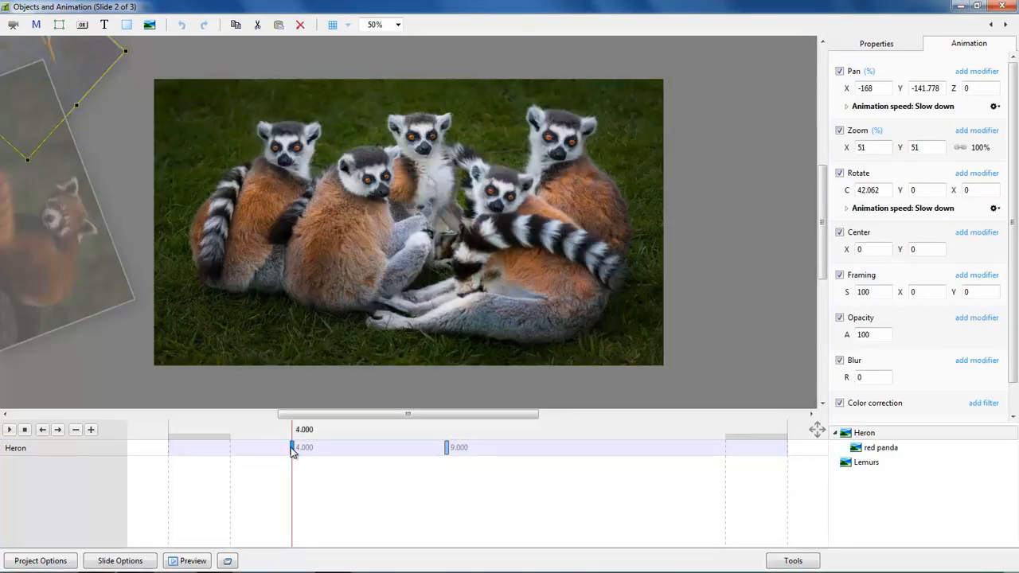
pyautogui.click(292, 462)
pyautogui.moveTo(294, 467); pyautogui.dragTo(411, 474)
# - Set the Heron's 9-second keyframe to rotation 0, pan X -44.25 and pan Y -39.889
pyautogui.click(448, 450)
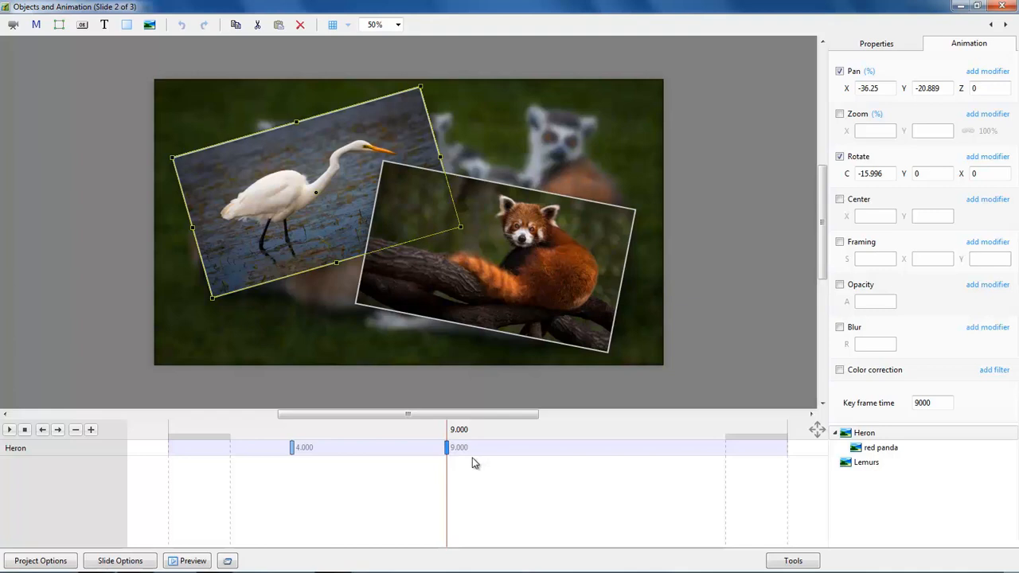
pyautogui.doubleClick(846, 174)
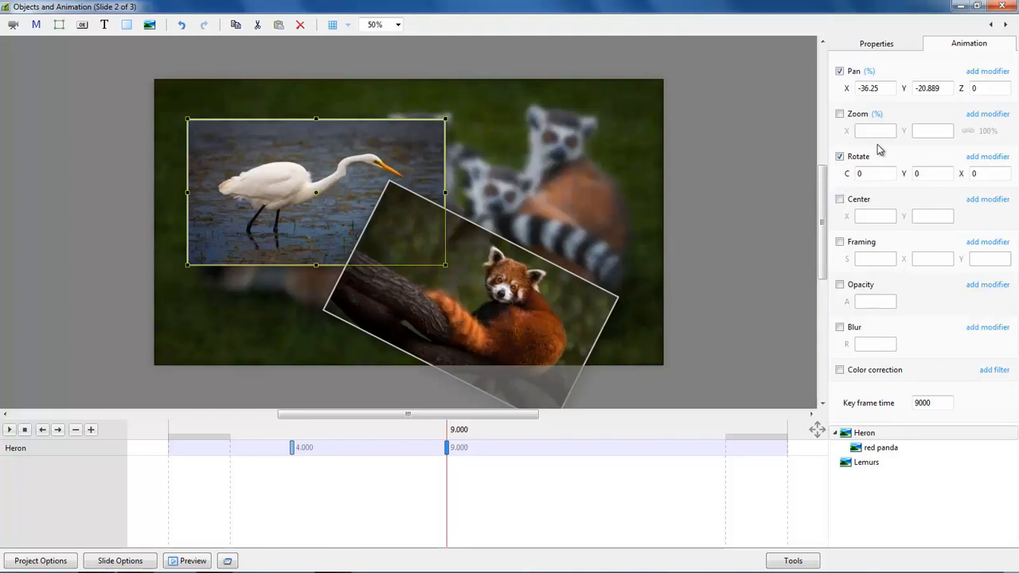
pyautogui.moveTo(845, 88); pyautogui.dragTo(839, 89)
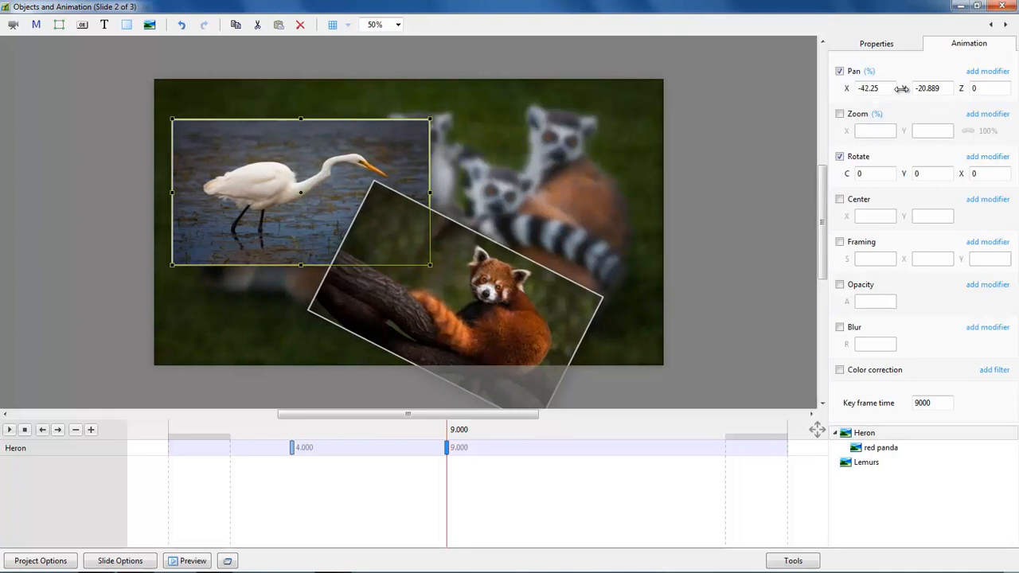
pyautogui.moveTo(901, 88); pyautogui.dragTo(845, 88)
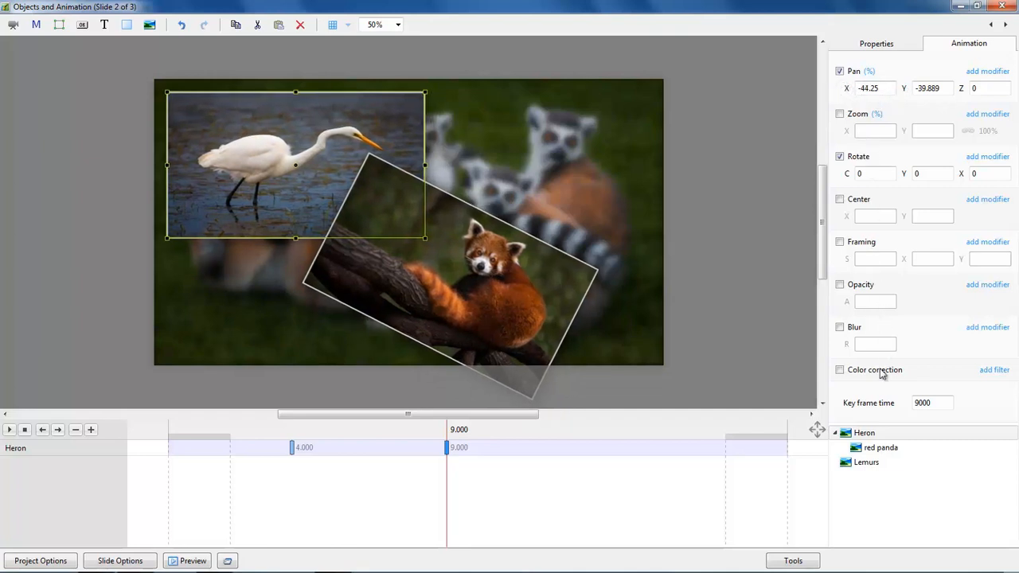
# - Straighten the red panda to rotation 0 and set its pan to X 175 and Y 156
pyautogui.click(880, 449)
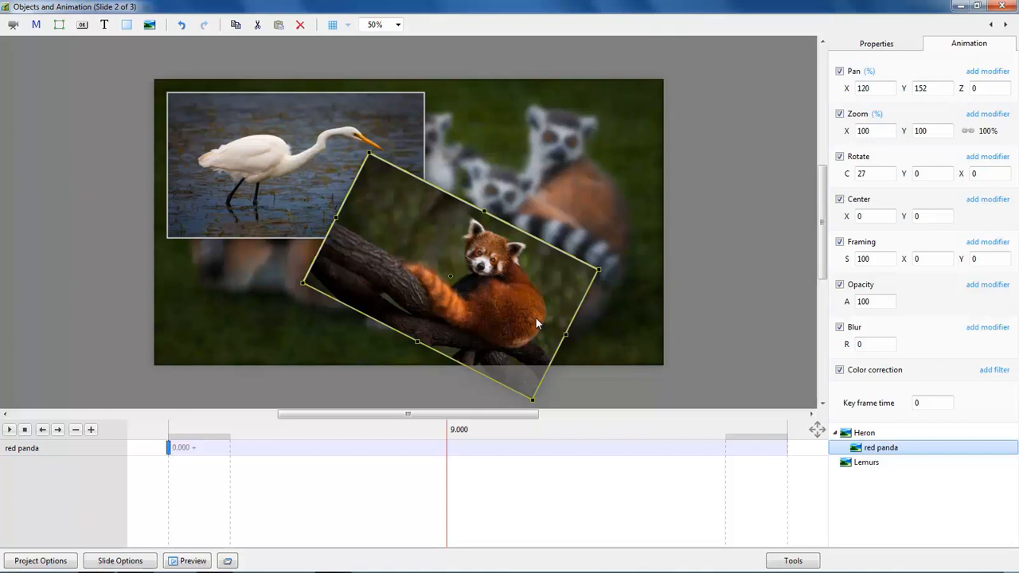
pyautogui.doubleClick(848, 174)
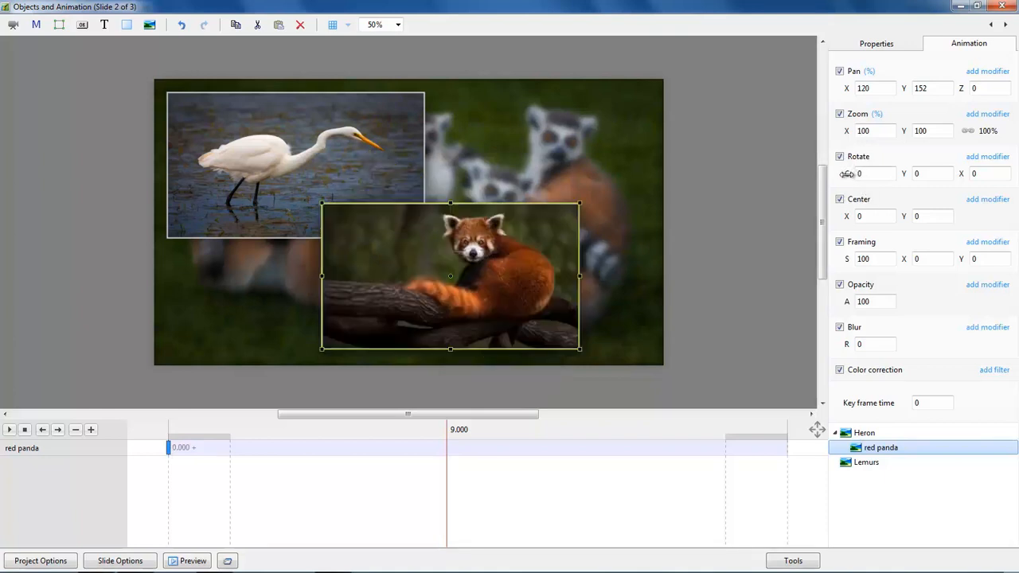
pyautogui.moveTo(845, 88); pyautogui.dragTo(880, 104)
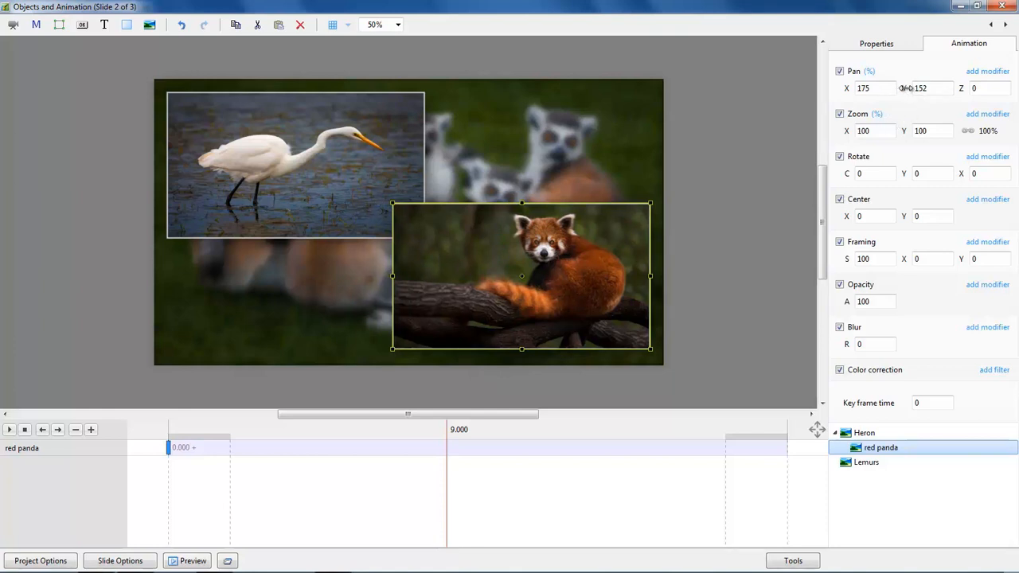
pyautogui.doubleClick(930, 88)
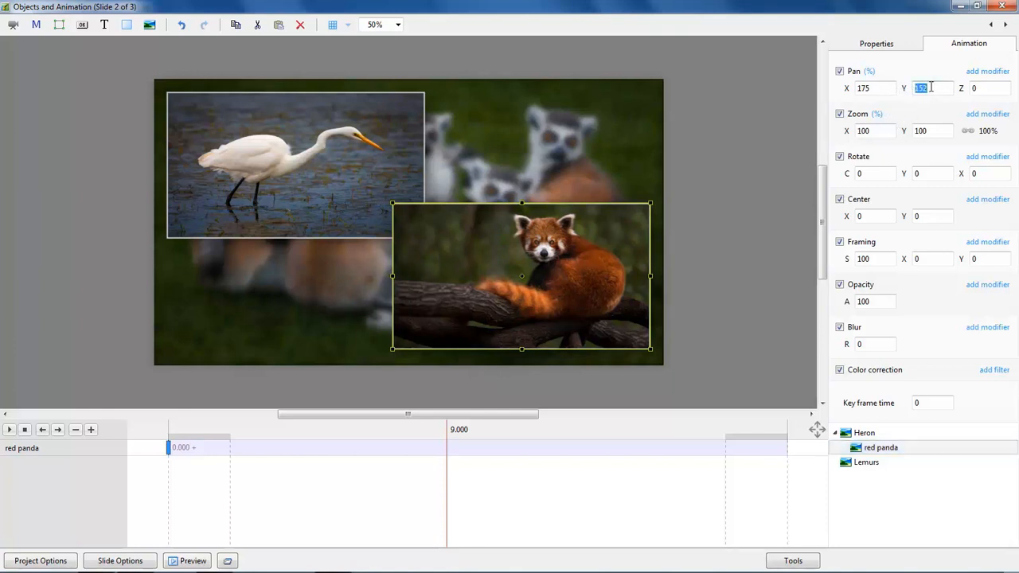
pyautogui.click(931, 87)
pyautogui.scroll(4, 921, 83)
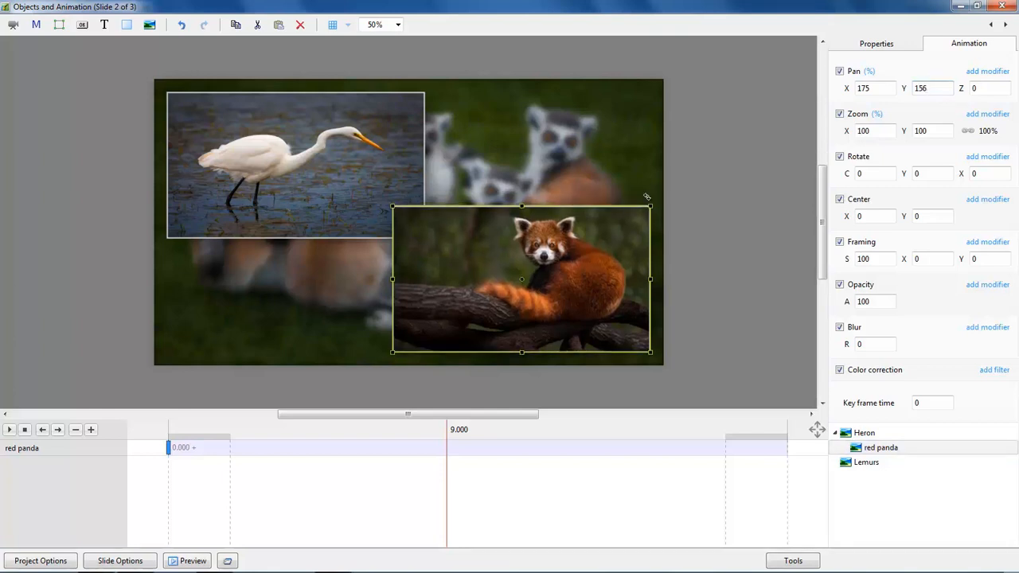
# - Close the animation editor and play the show to check the straightened Heron and red panda
pyautogui.click(1002, 7)
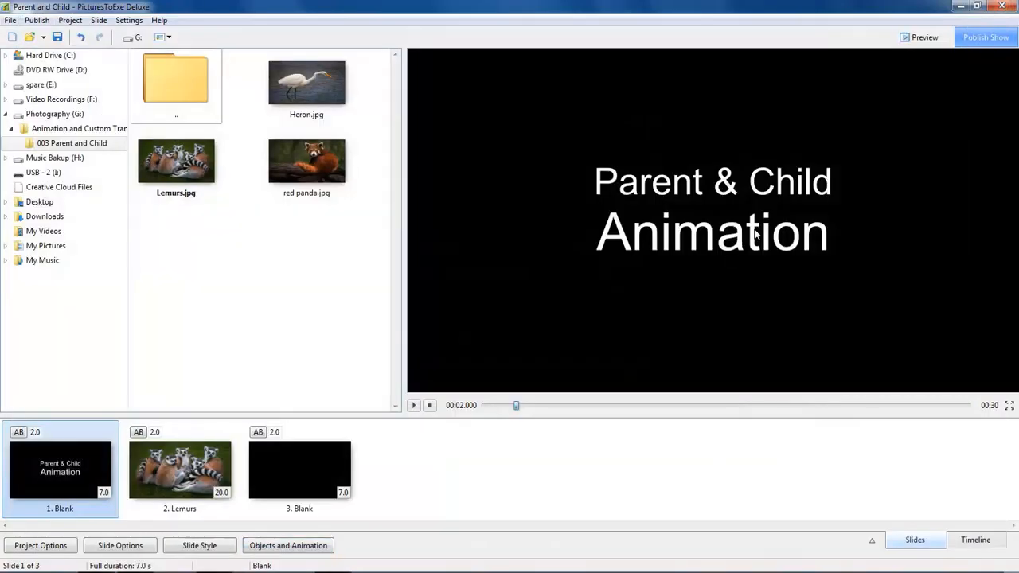
pyautogui.click(413, 406)
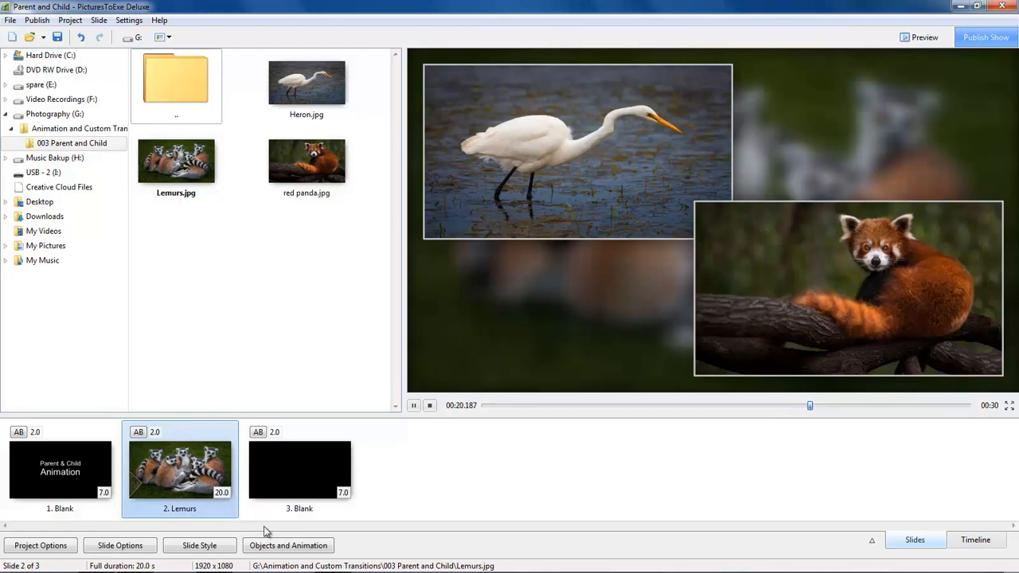
# - Reopen the Lemurs slide's object animation and adjust the rotation and horizontal pan of the Heron's 4-second keyframe
pyautogui.click(284, 548)
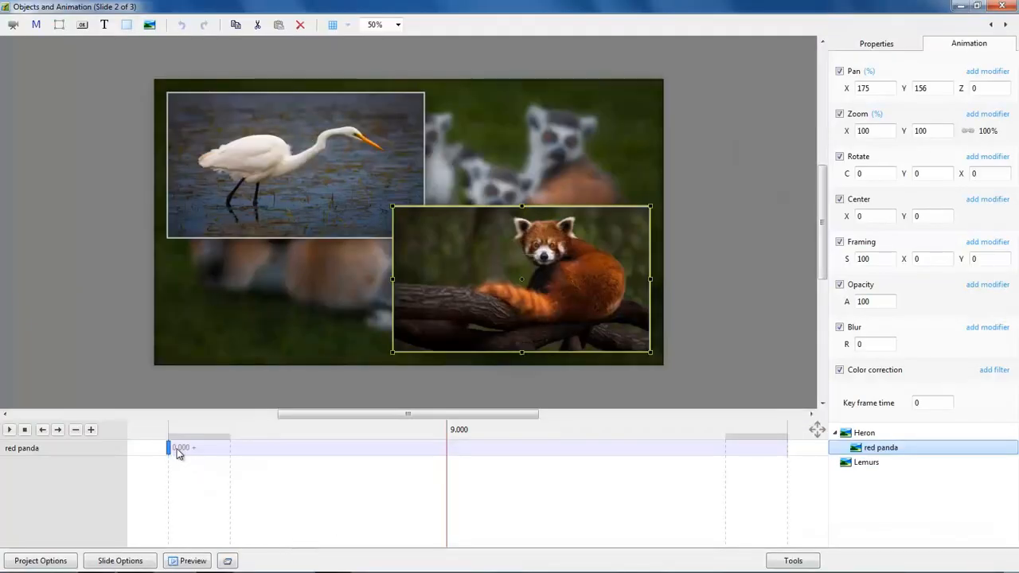
pyautogui.click(863, 433)
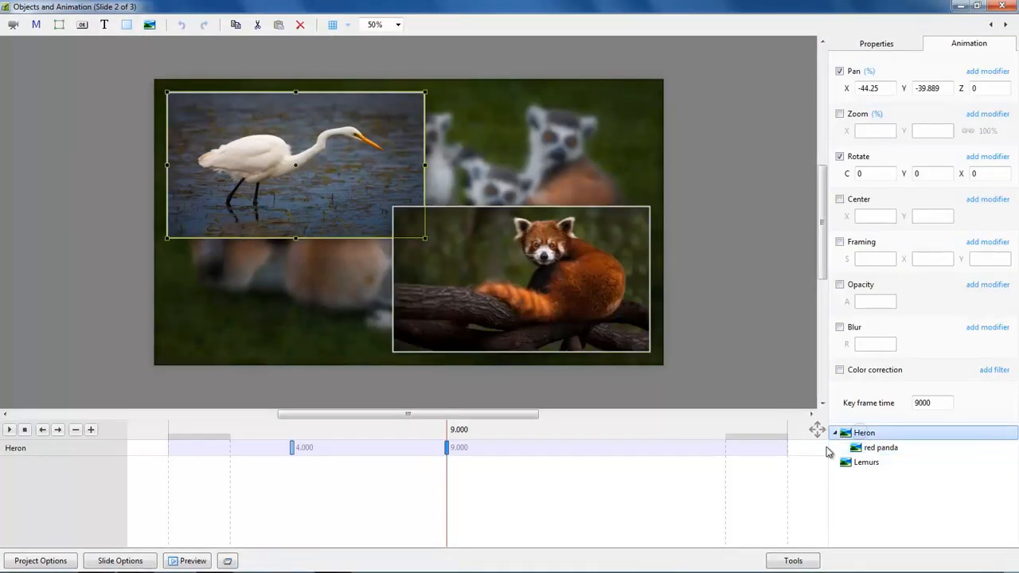
pyautogui.click(292, 449)
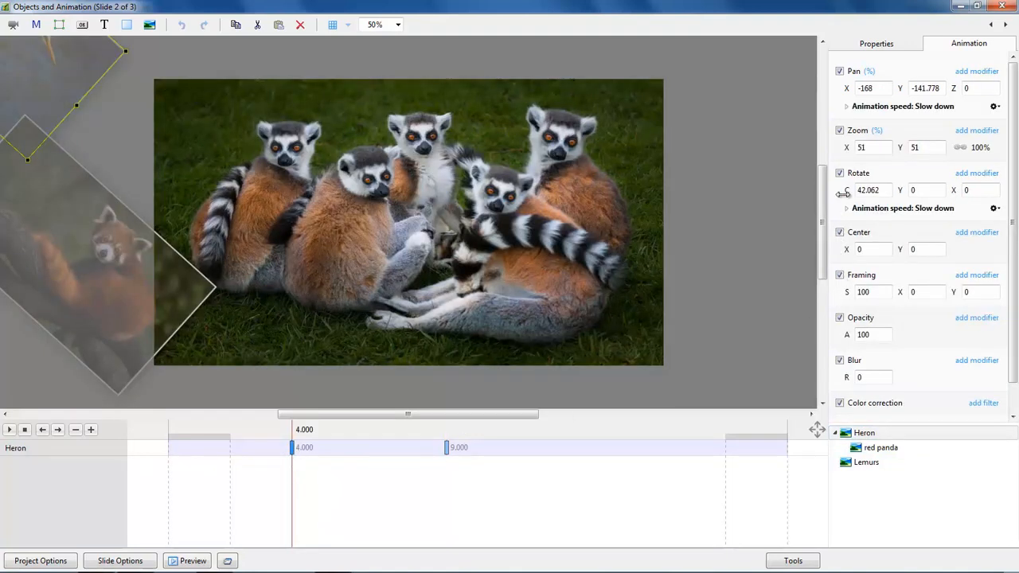
pyautogui.moveTo(846, 190); pyautogui.dragTo(848, 190)
pyautogui.moveTo(847, 88); pyautogui.dragTo(841, 89)
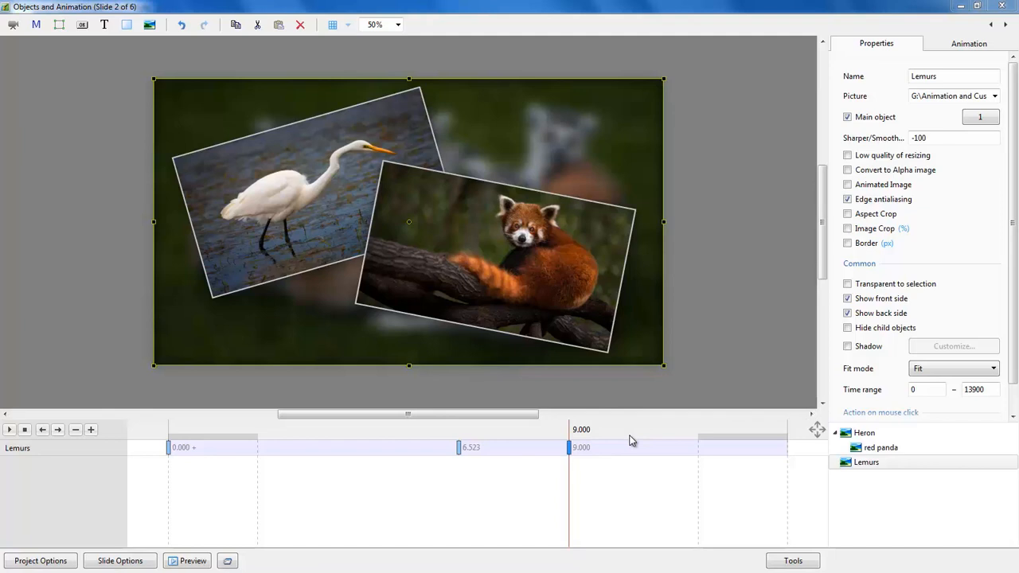
# - Check the main object numbering of the Lemurs, Heron and red panda images, and close the animation editor
pyautogui.click(863, 465)
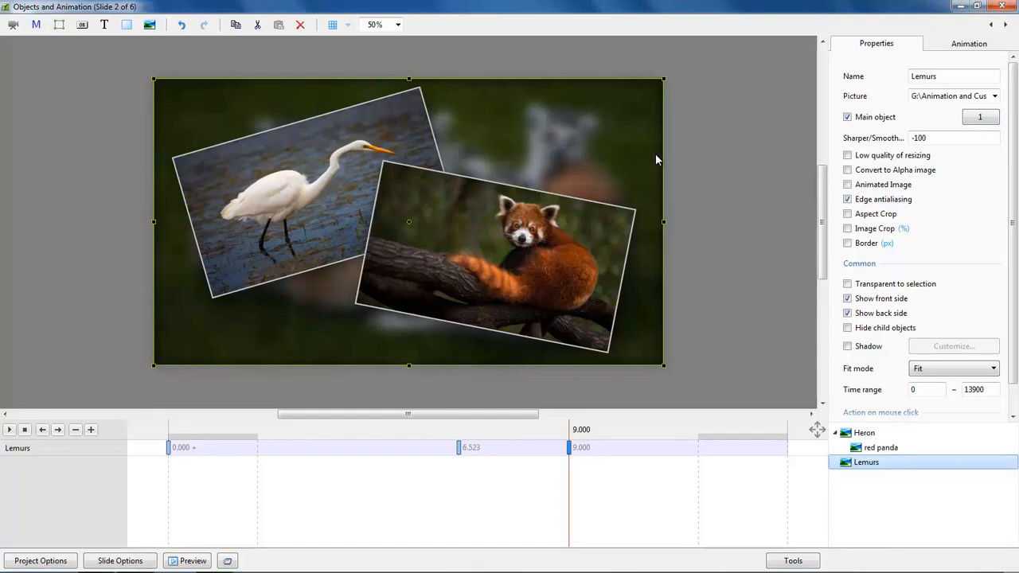
pyautogui.click(866, 435)
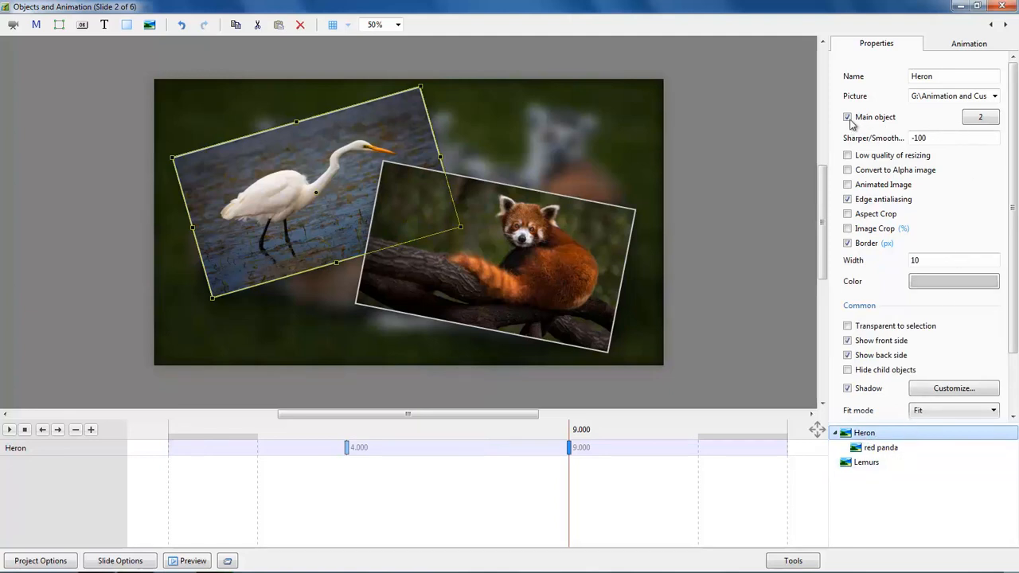
pyautogui.click(886, 453)
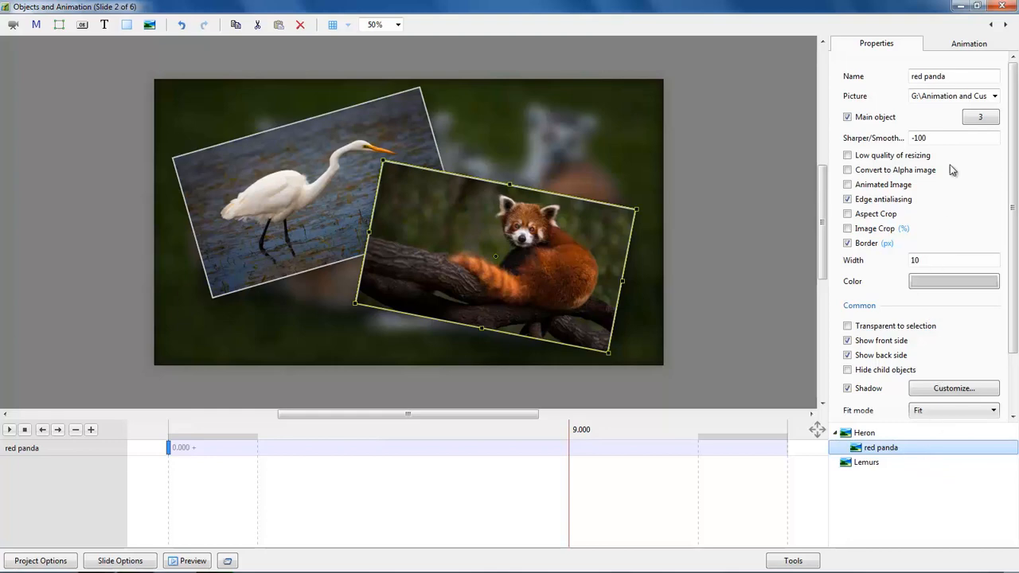
pyautogui.click(1002, 6)
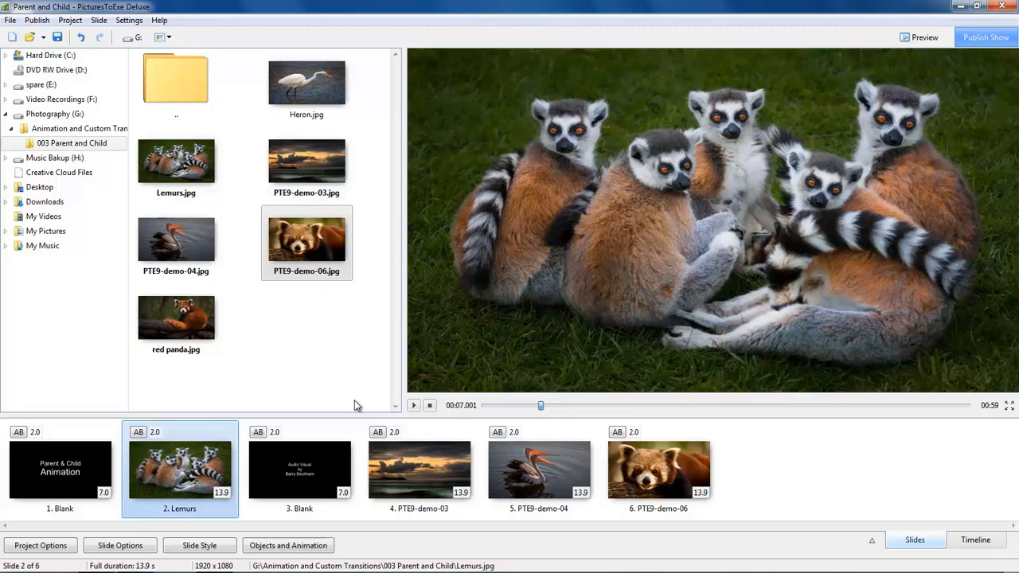
# - Apply the Animals slide style from the Parent and Child category to slides 4, 5 and 6 together
pyautogui.click(424, 463)
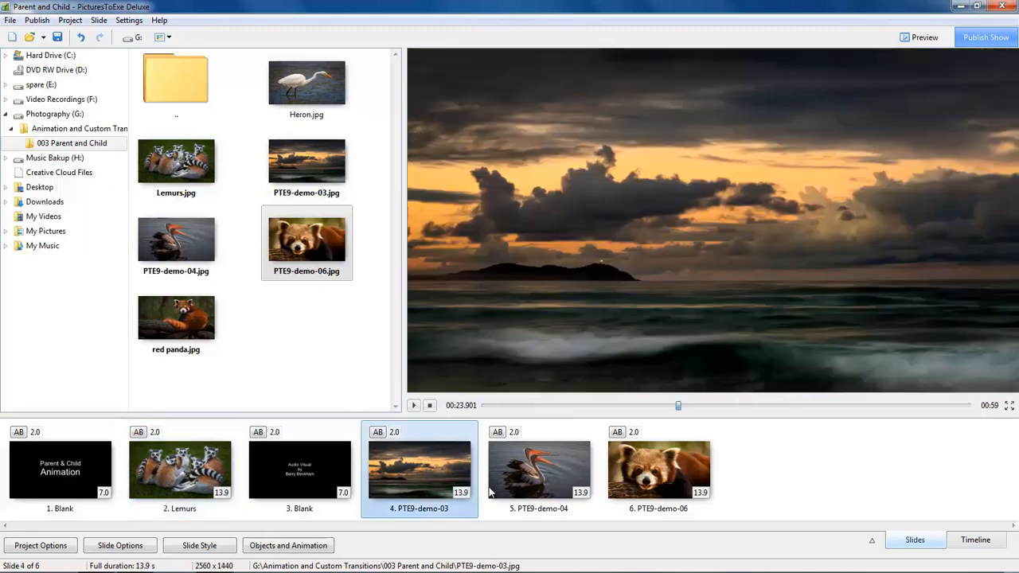
pyautogui.keyDown('ctrl'); pyautogui.click(538, 490); pyautogui.keyUp('ctrl')
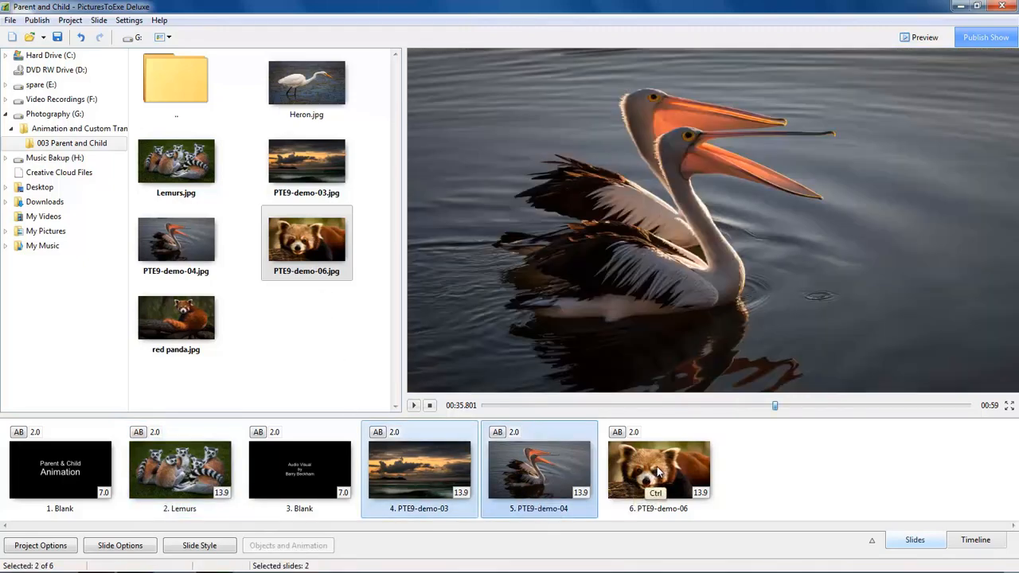
pyautogui.keyDown('ctrl'); pyautogui.click(657, 471); pyautogui.keyUp('ctrl')
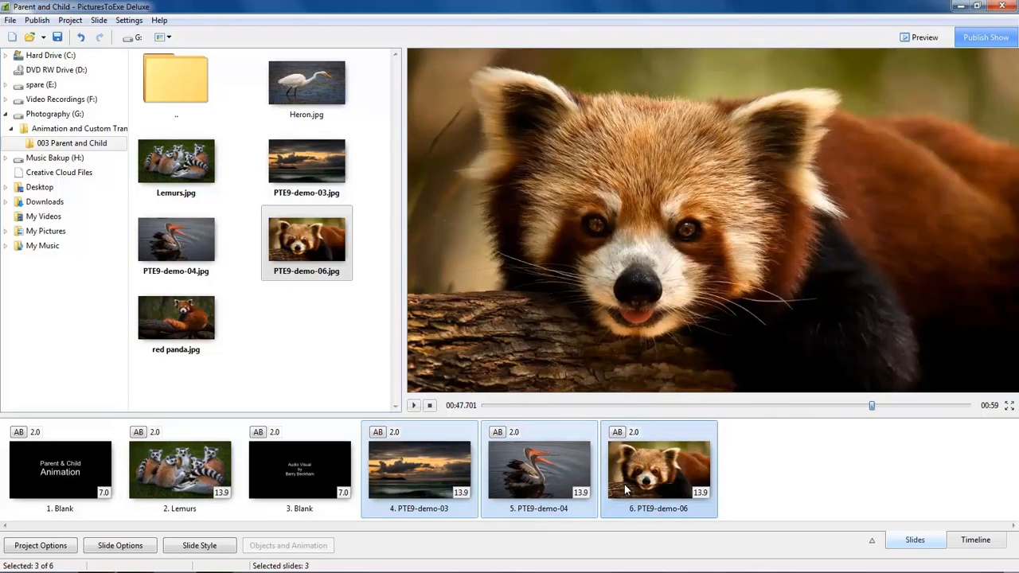
pyautogui.click(199, 548)
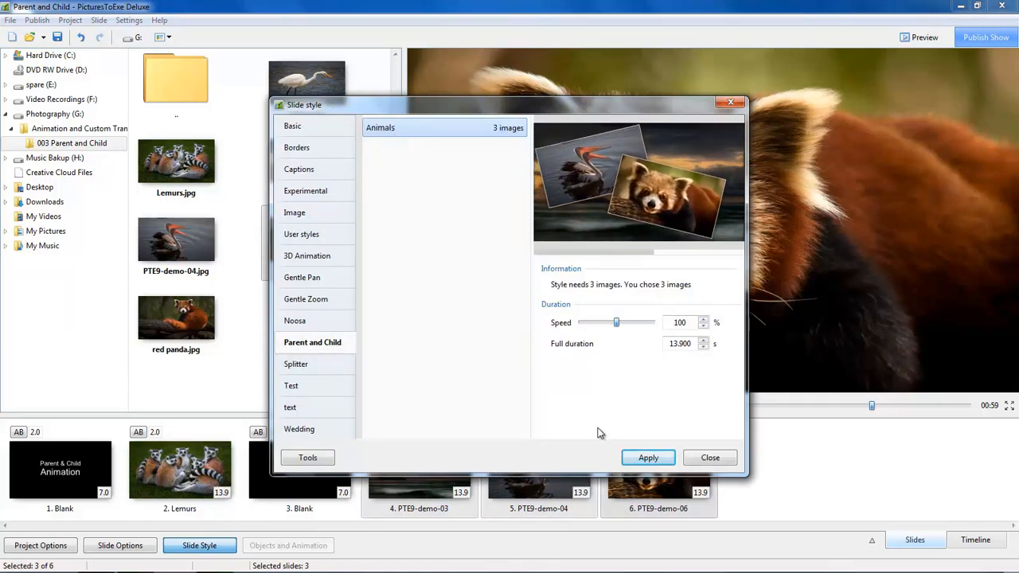
pyautogui.click(650, 458)
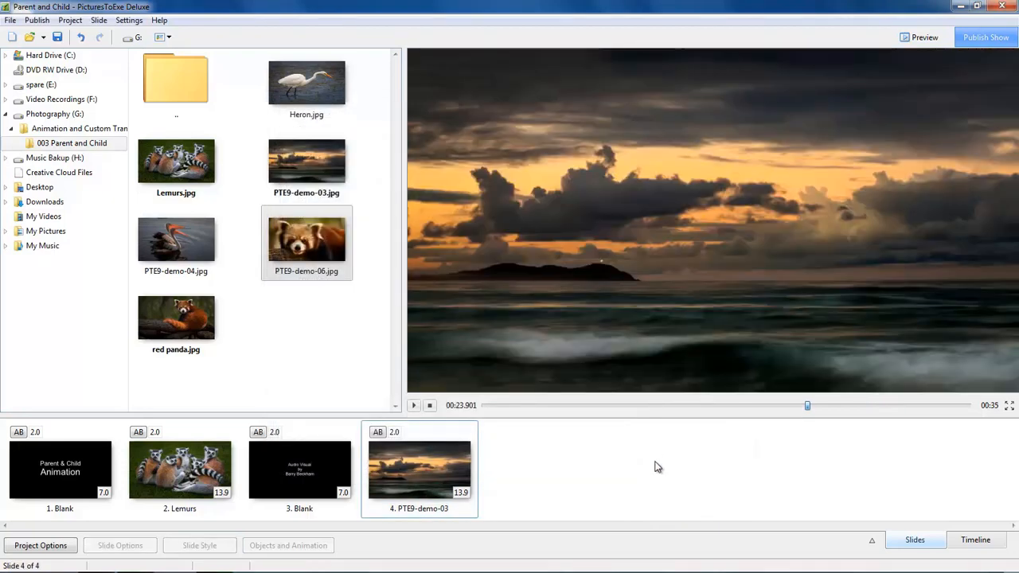
# - Add a second keyframe to the Heron at about 9 seconds on slide 5
pyautogui.click(333, 458)
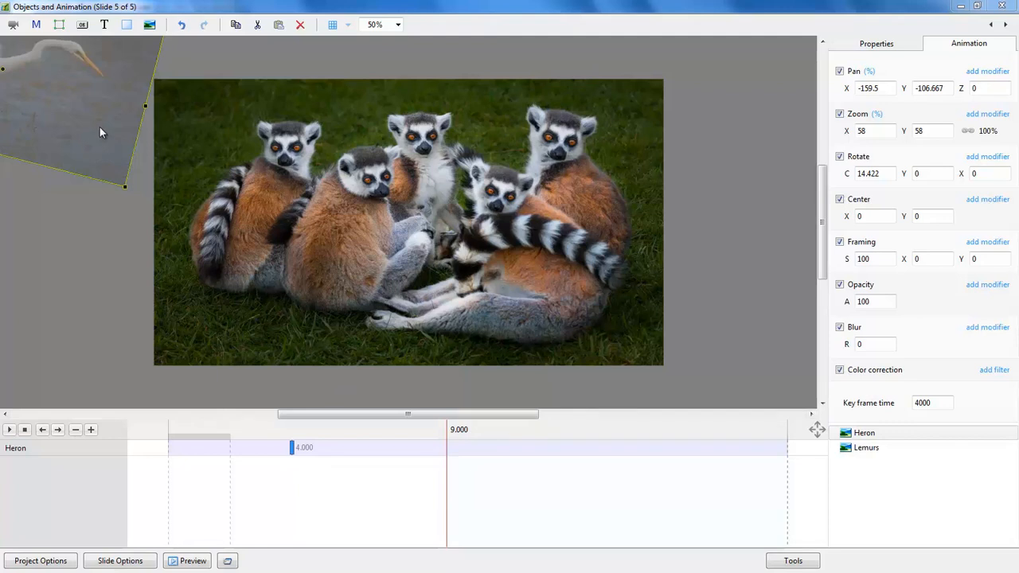
pyautogui.click(447, 457)
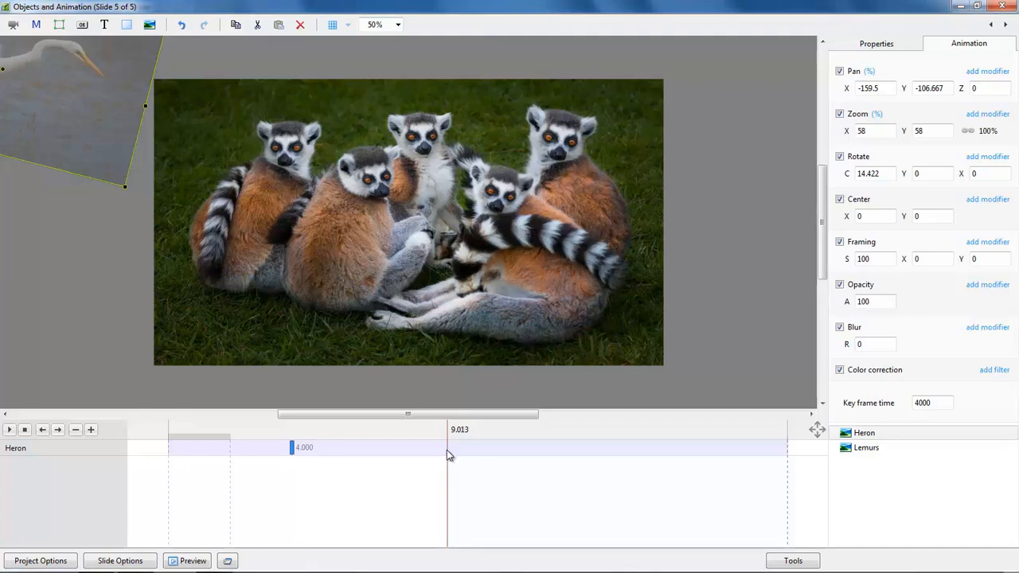
pyautogui.doubleClick(447, 449)
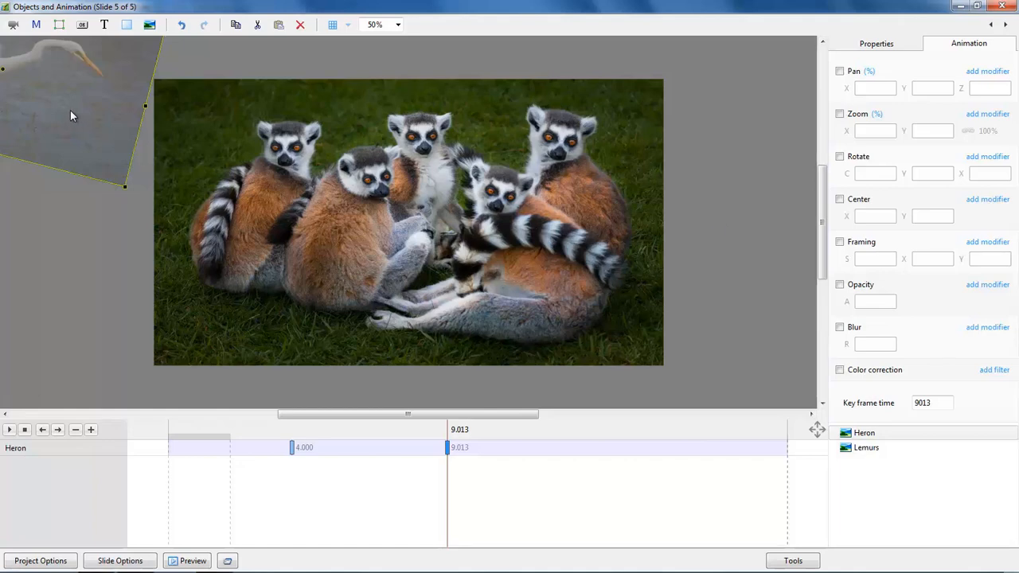
# - At the new keyframe, move the Heron to about pan X -31.25, Y -14.222, rotate it to about -12.967 and set its zoom to 51
pyautogui.moveTo(71, 112); pyautogui.dragTo(406, 246)
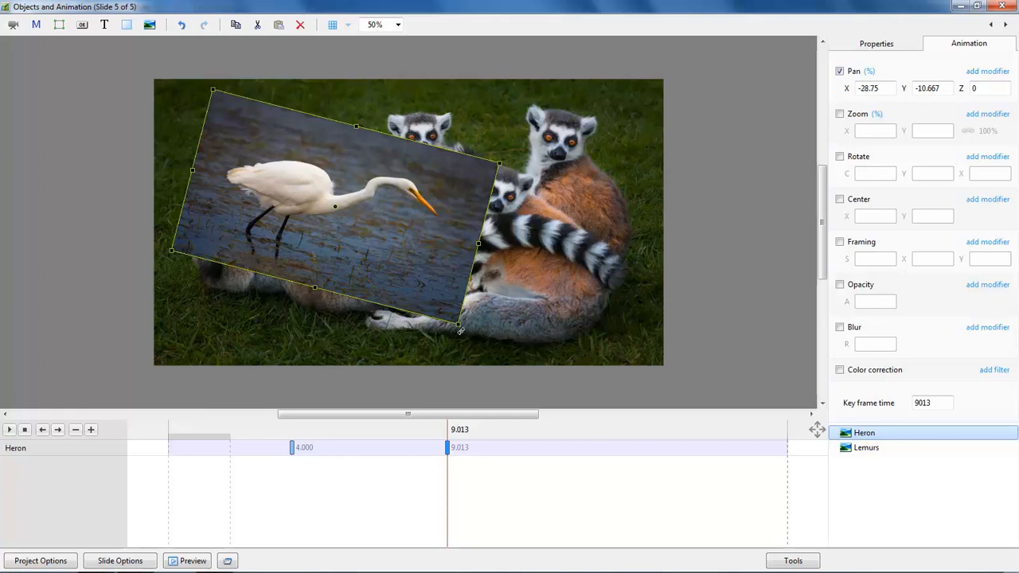
pyautogui.moveTo(461, 329); pyautogui.dragTo(517, 269)
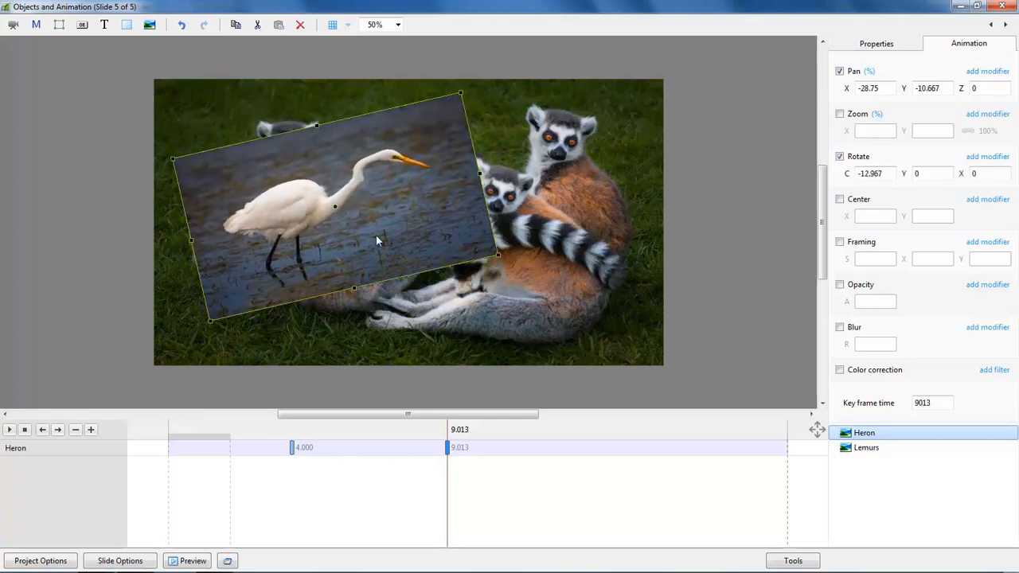
pyautogui.moveTo(388, 240); pyautogui.dragTo(381, 236)
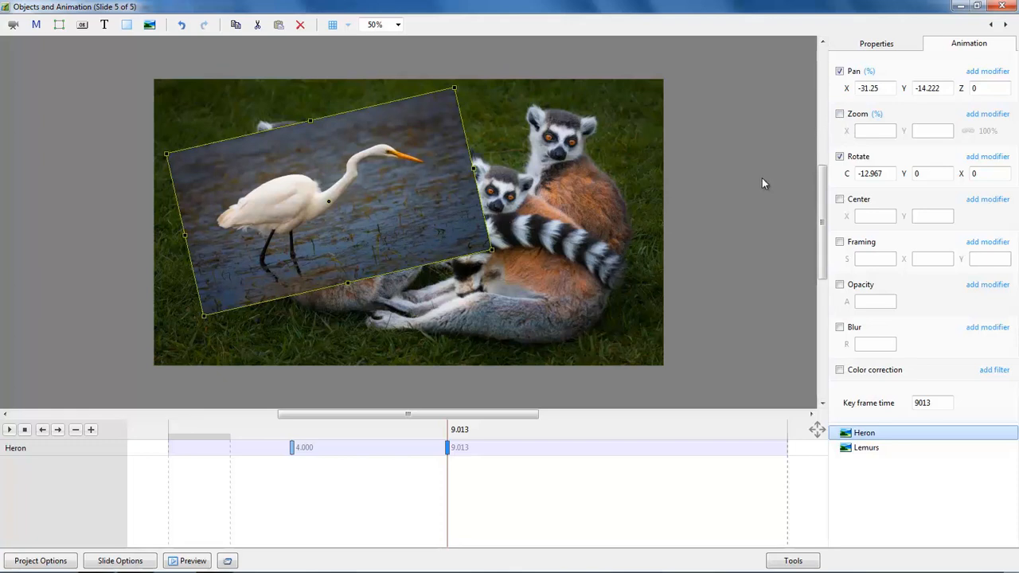
pyautogui.click(839, 115)
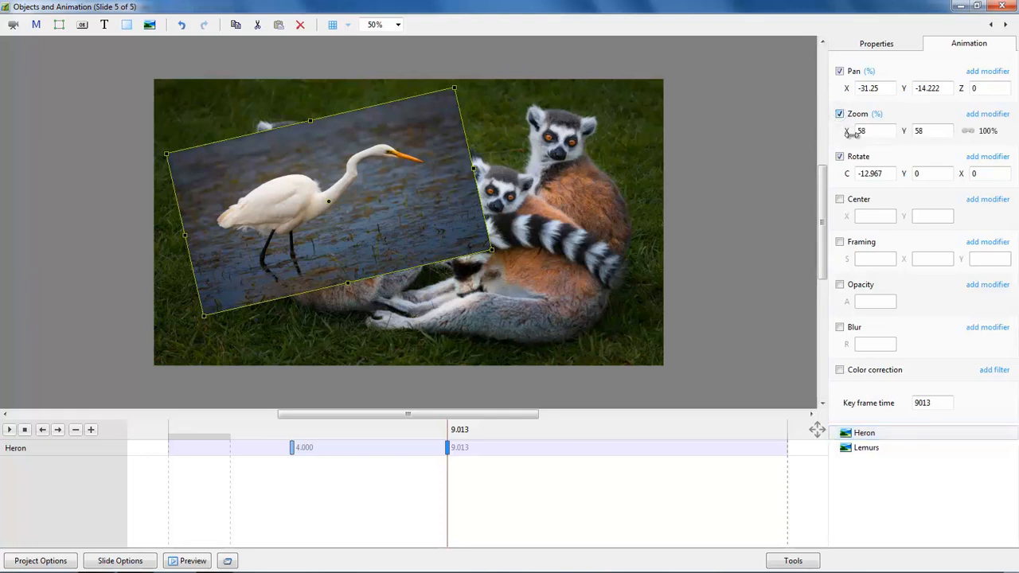
pyautogui.moveTo(846, 132); pyautogui.dragTo(843, 133)
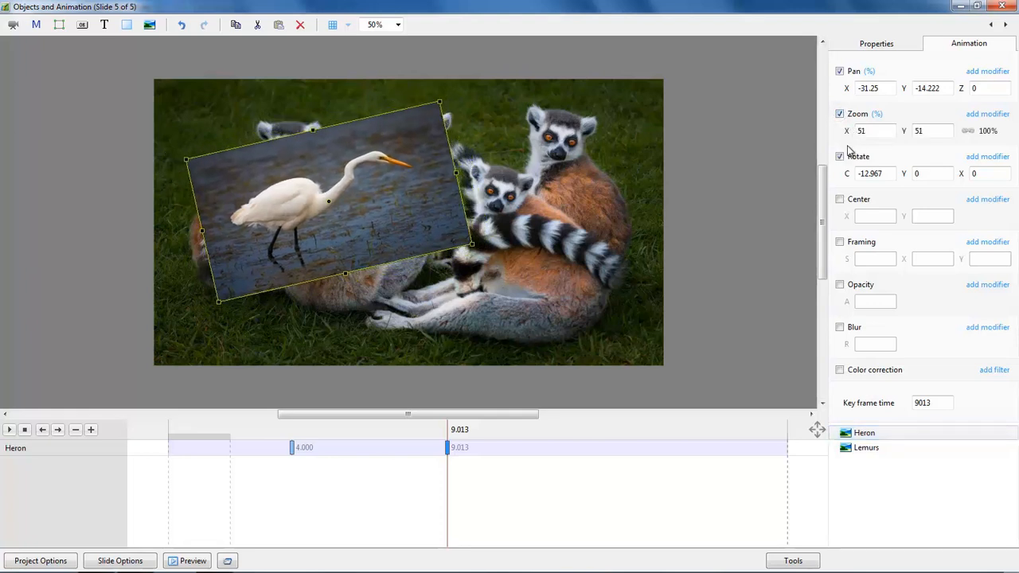